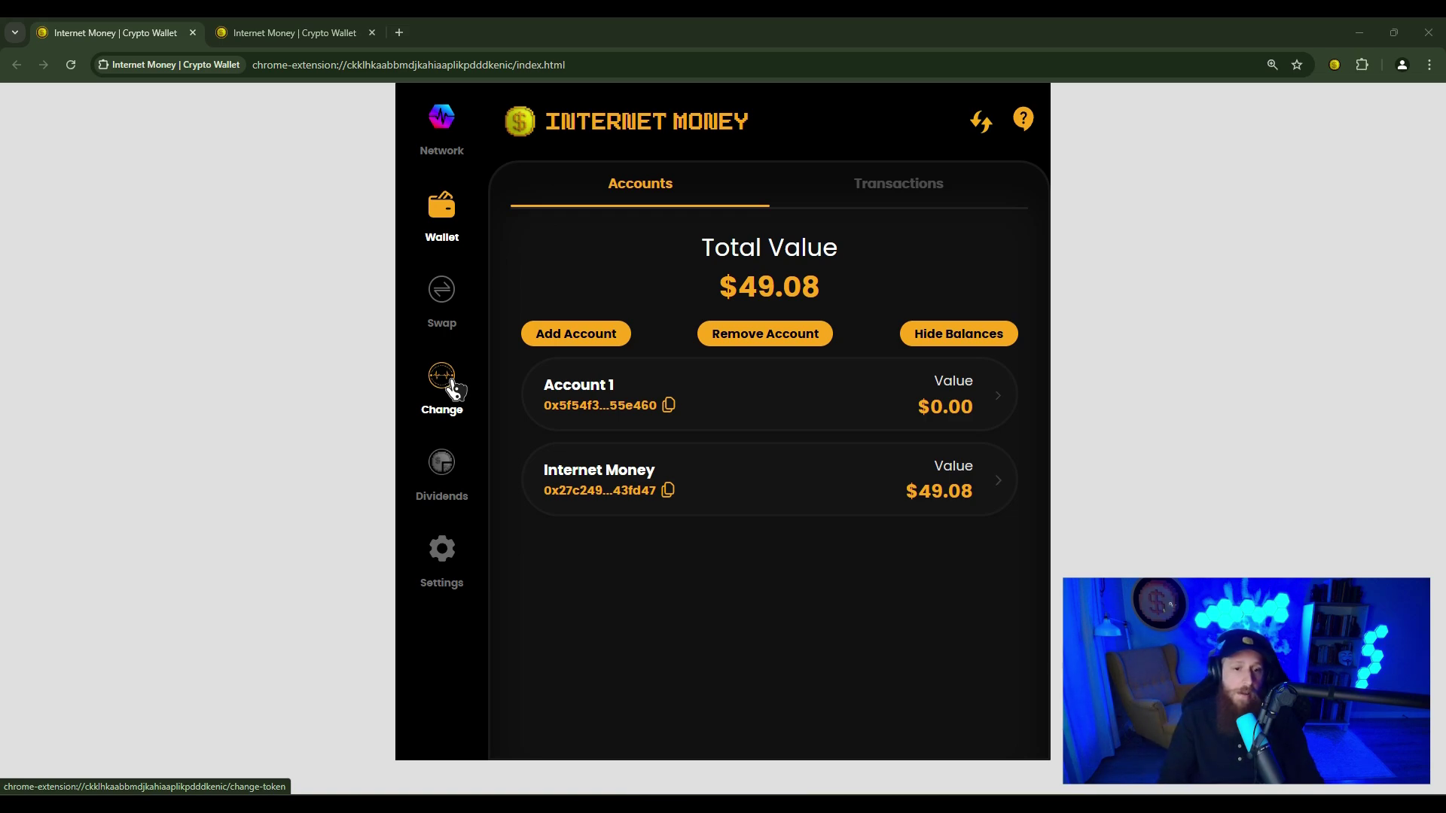
Step: View the Internet Money account's details, then return to the accounts list
click(570, 480)
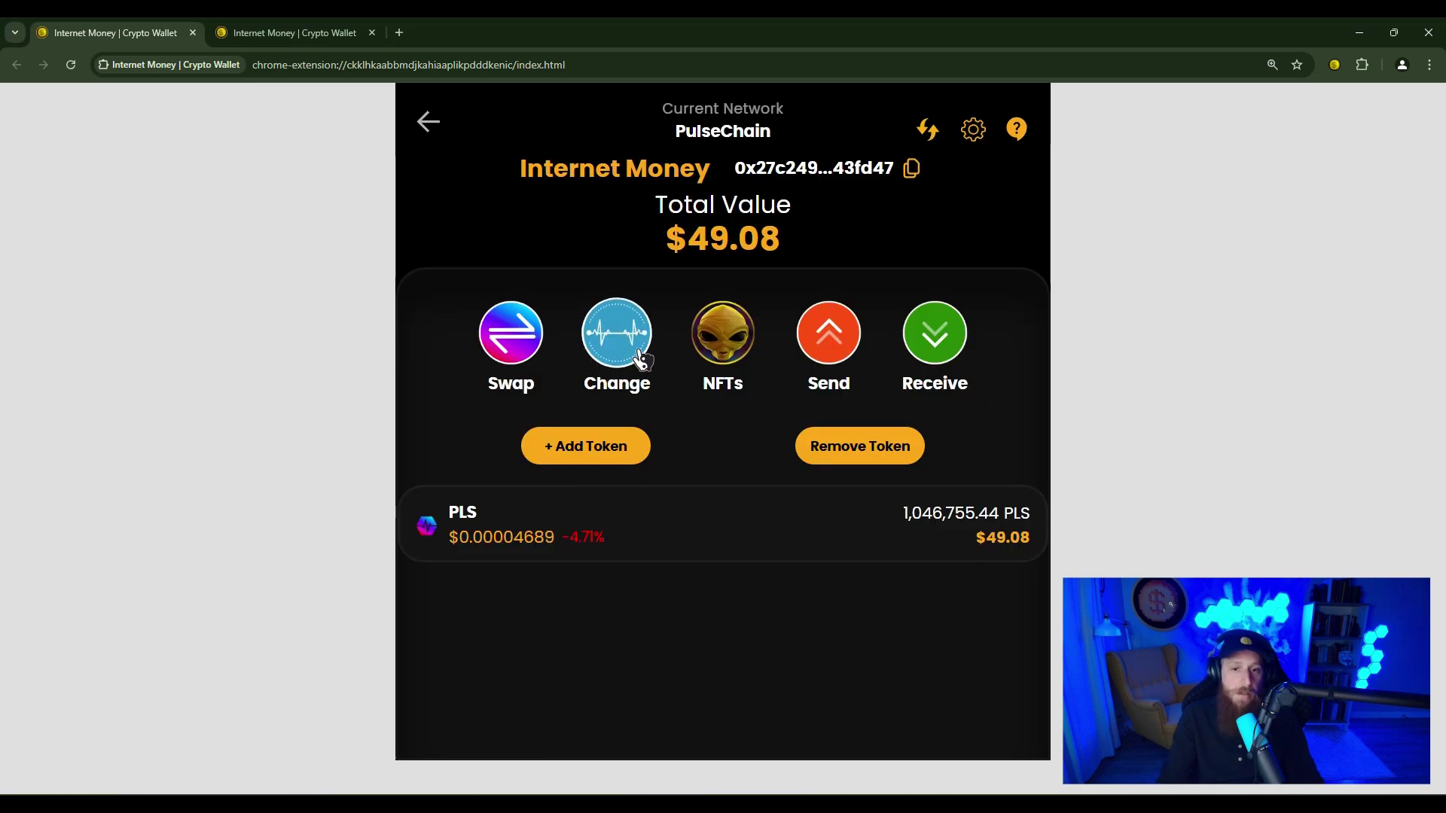
click(429, 122)
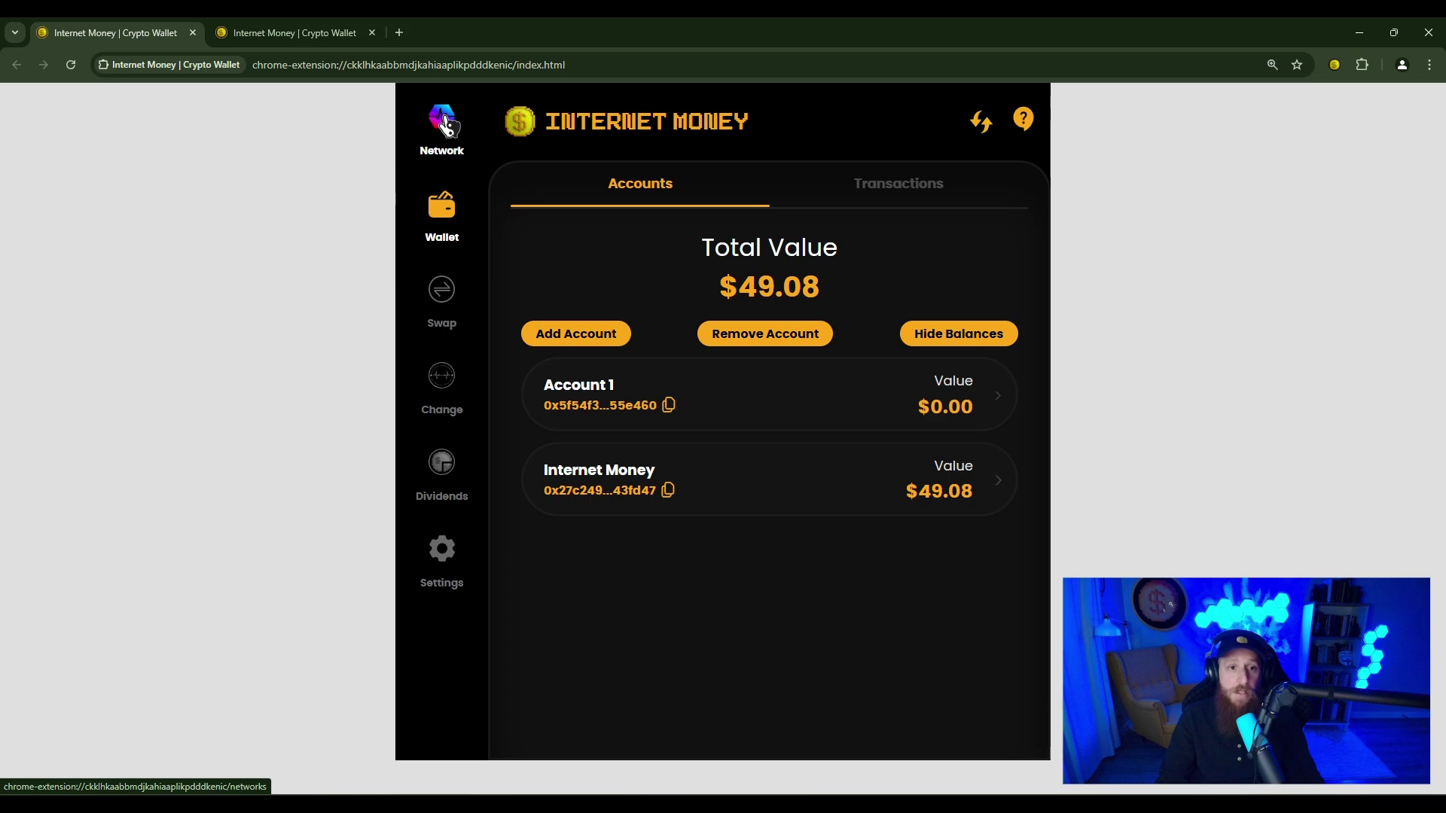
click(445, 124)
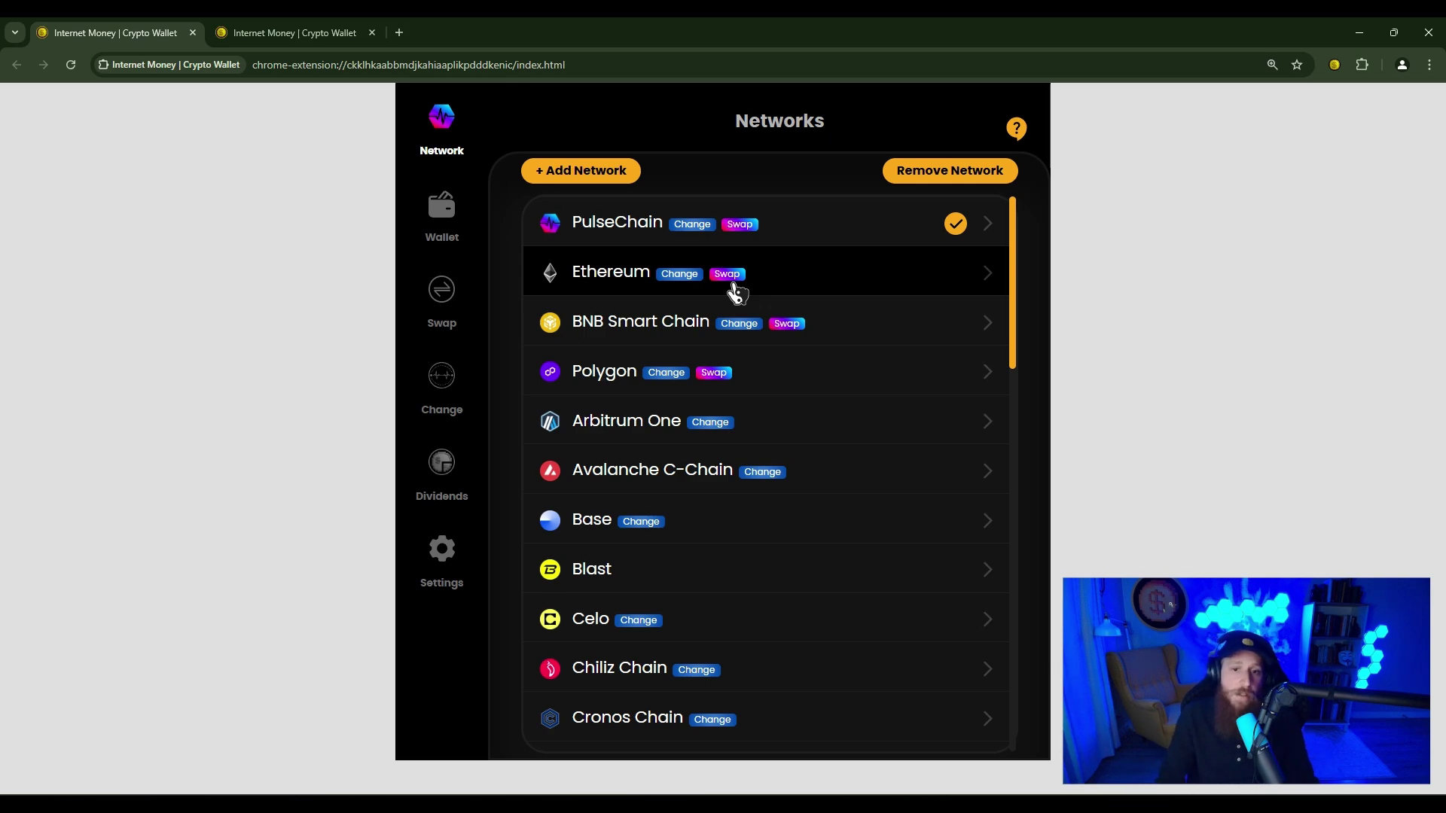
Step: Start a Change Assets from the Internet Money account, keeping Internet Money as the source account
click(434, 221)
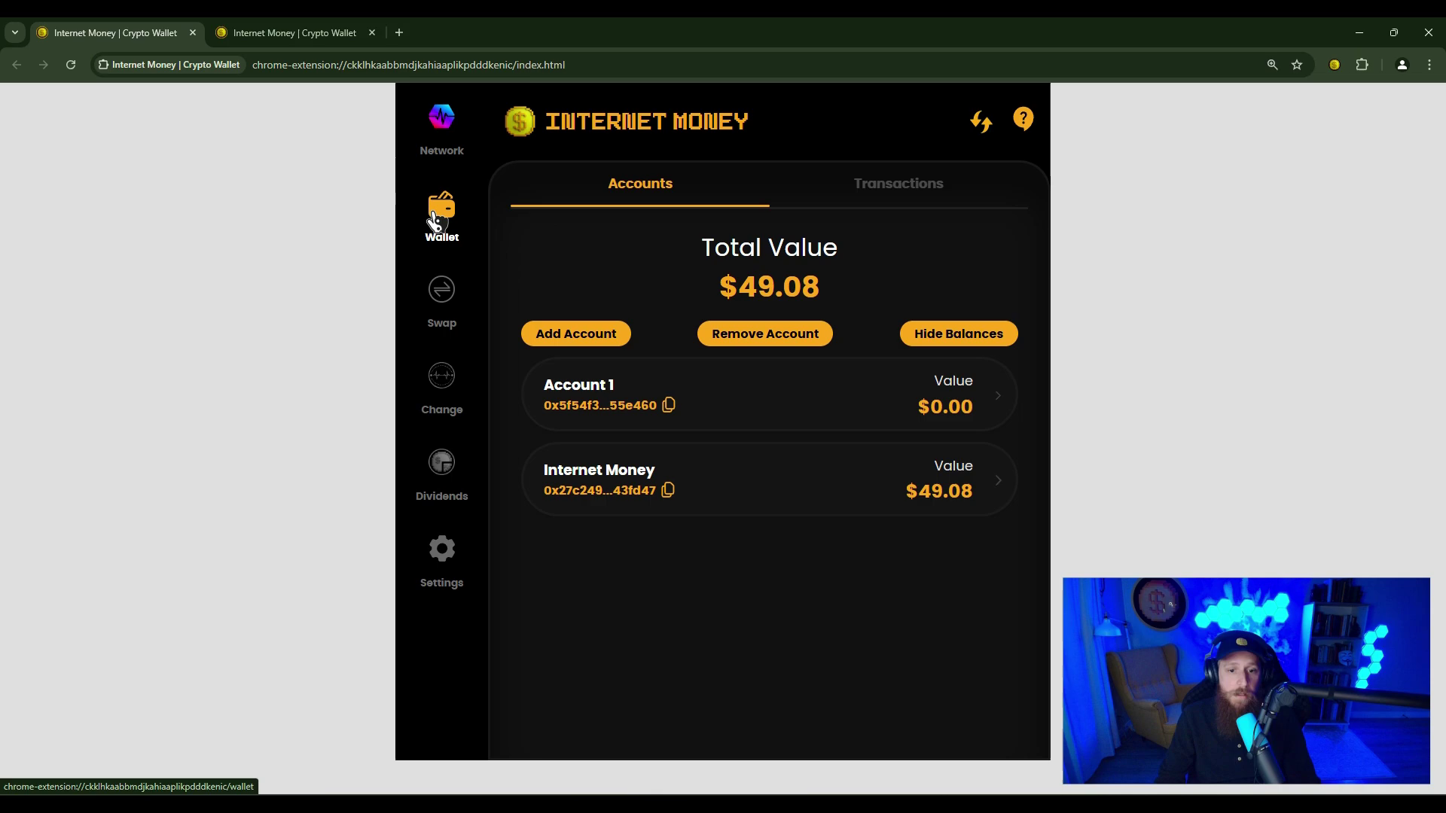
click(812, 494)
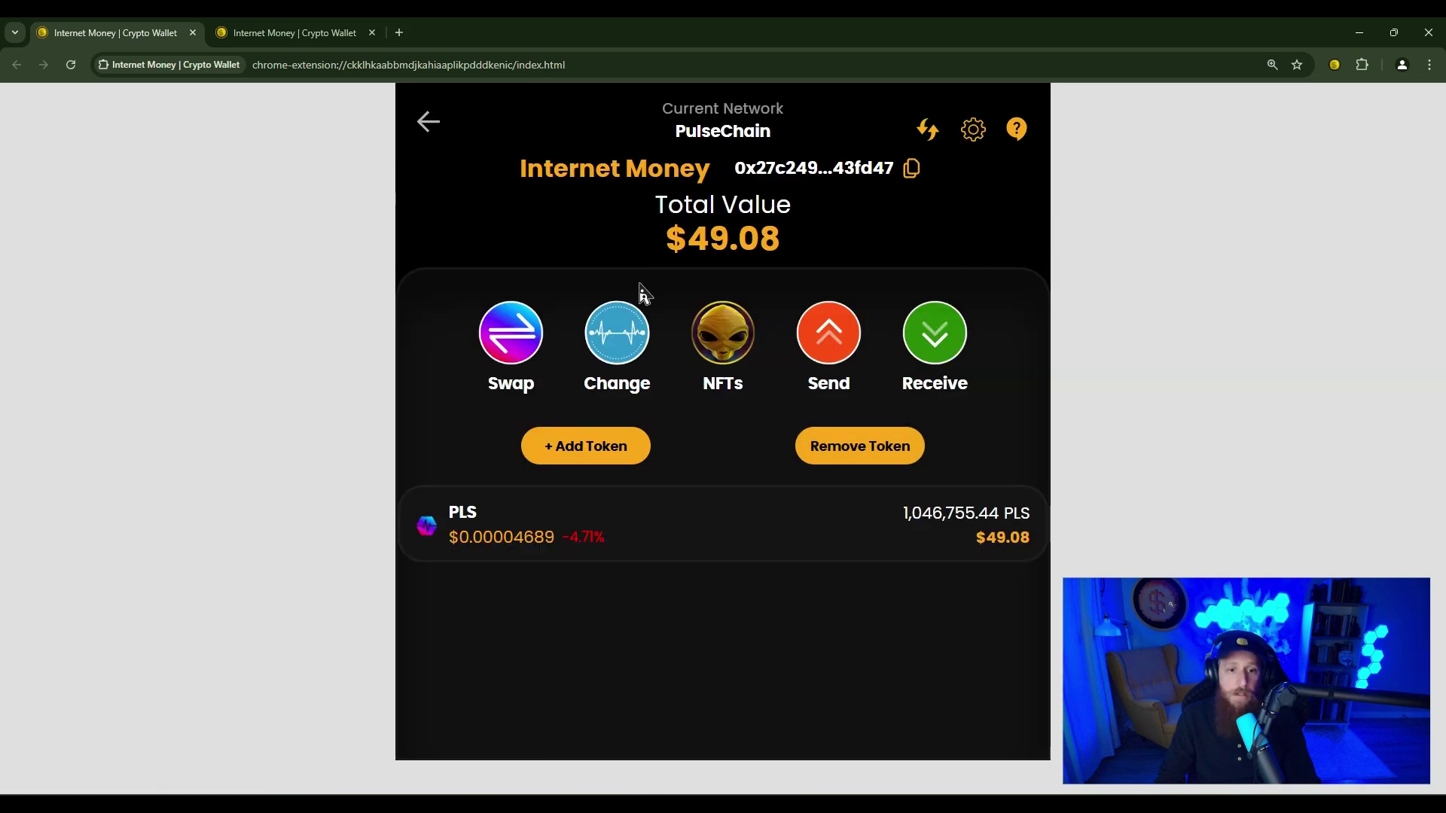
click(633, 362)
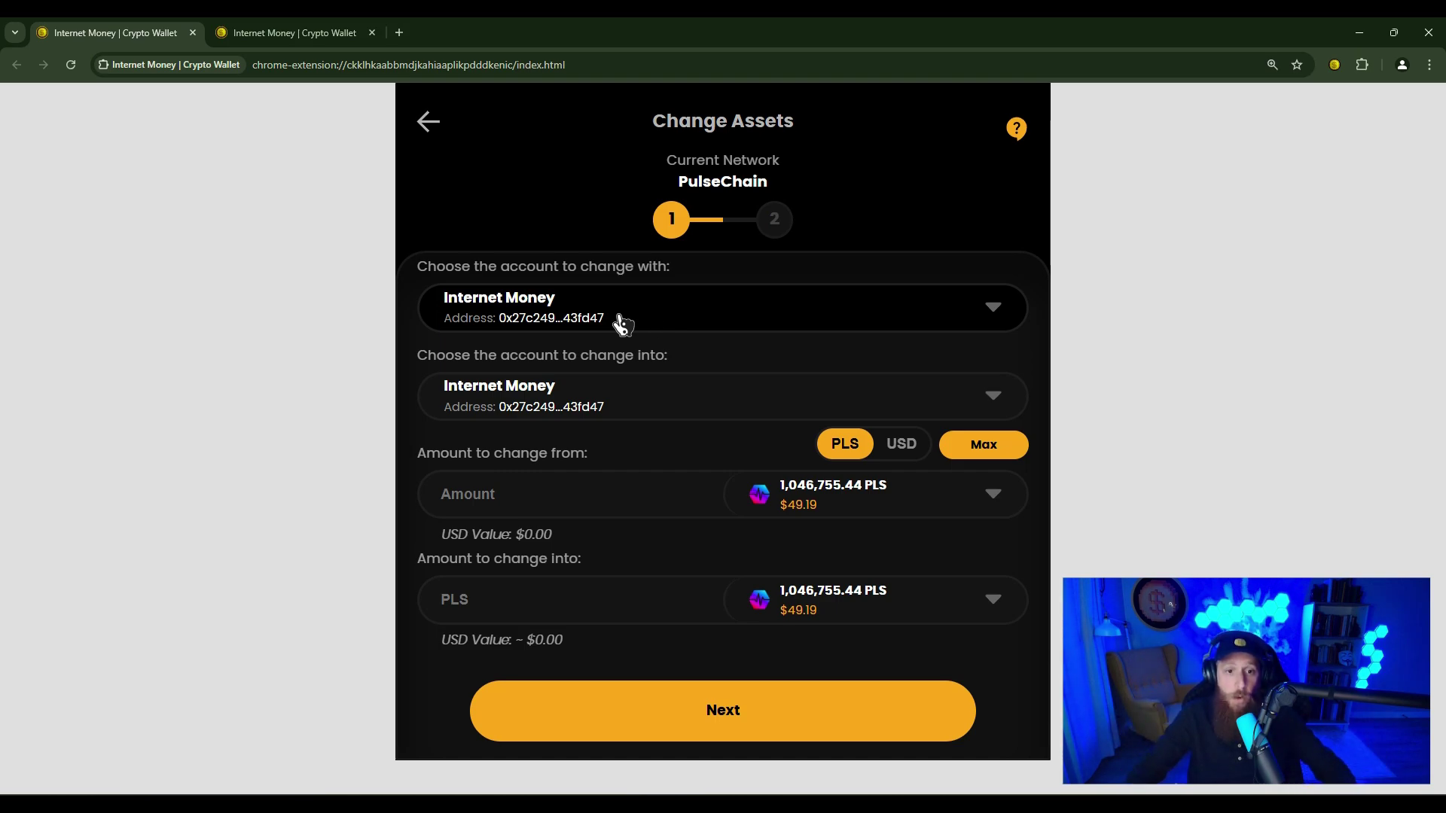
click(581, 315)
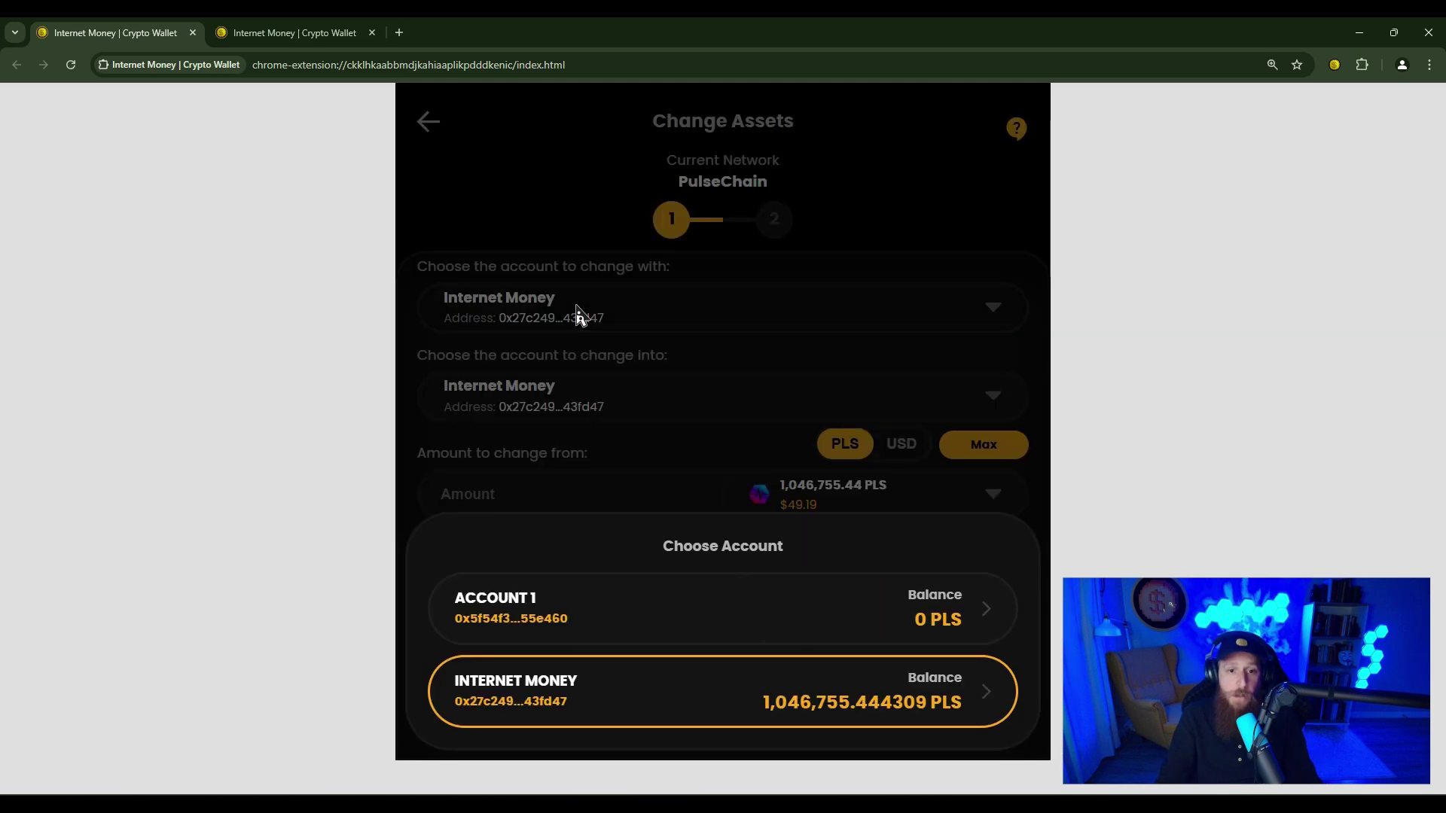
click(661, 697)
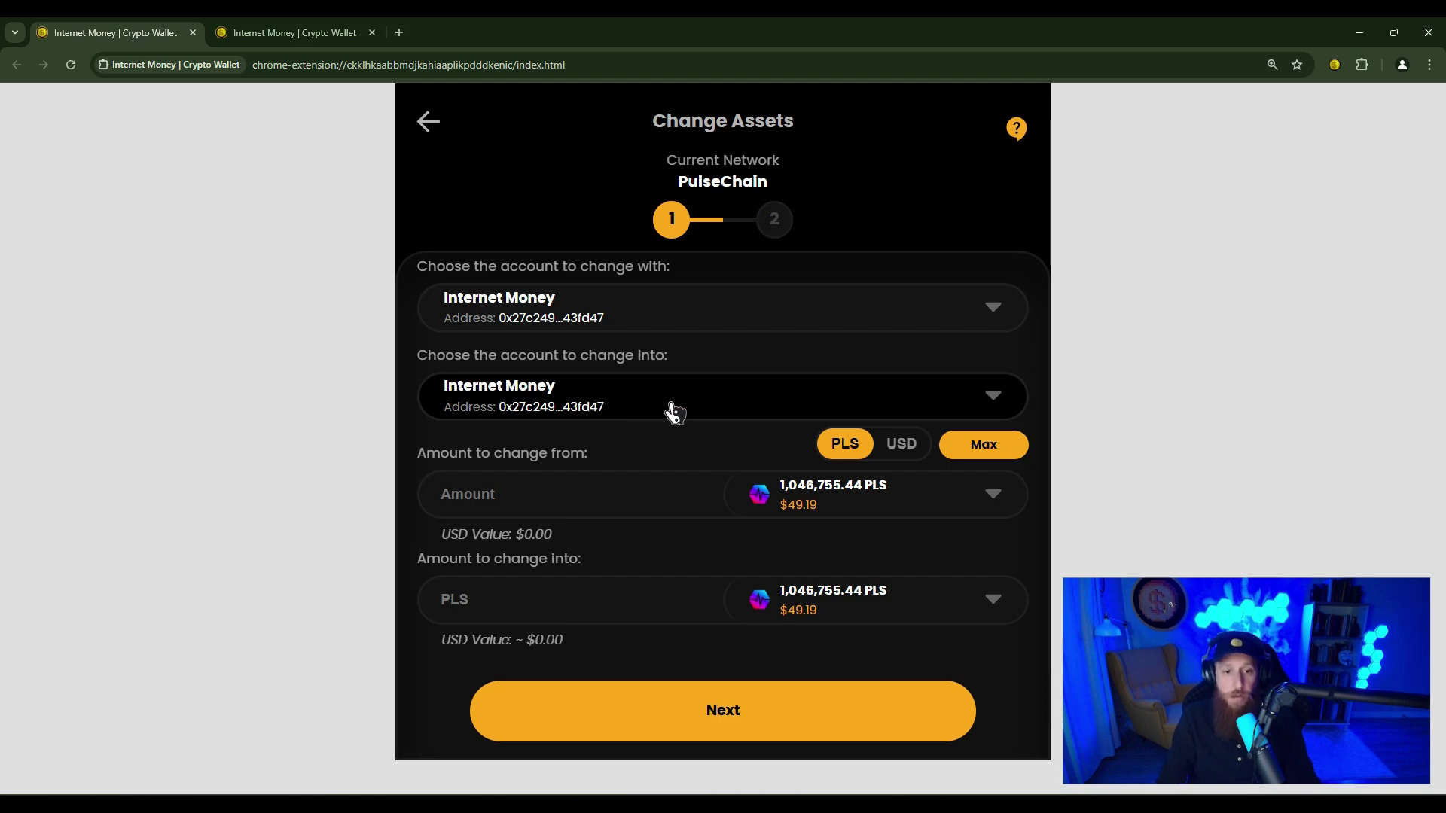
Step: Pick the account receiving the changed PLS in the receiving-address field
click(709, 415)
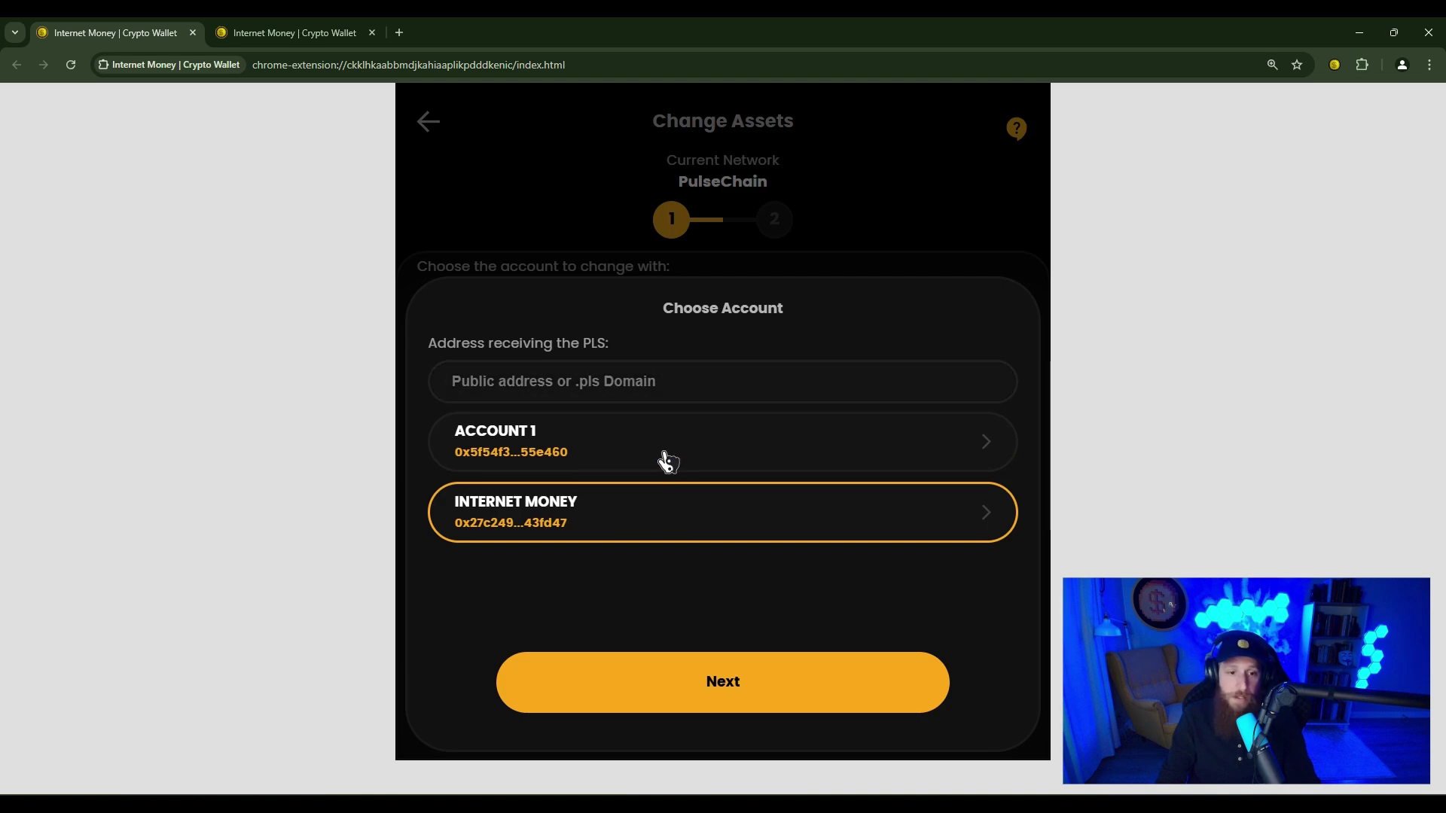
click(670, 381)
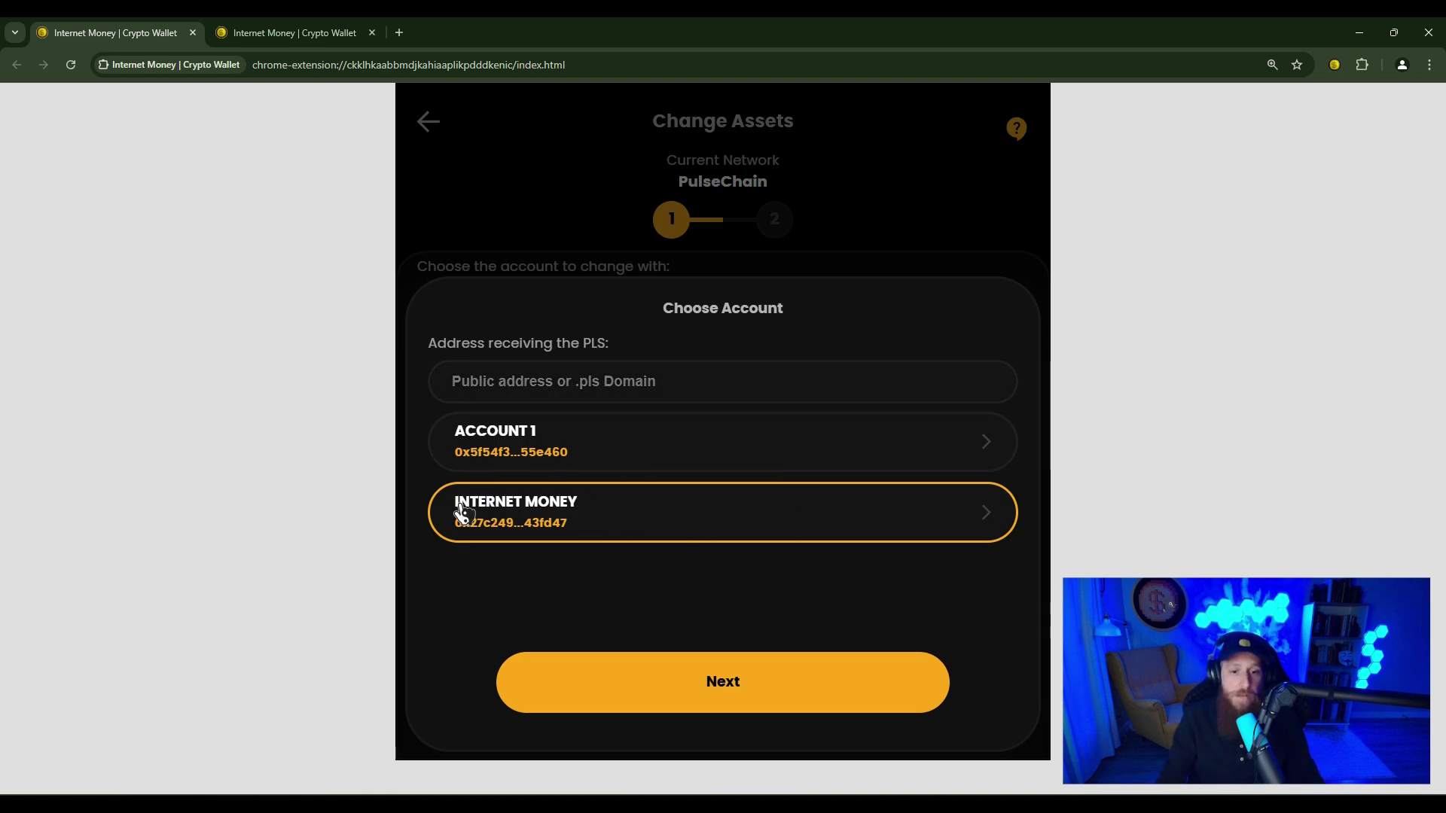
click(744, 687)
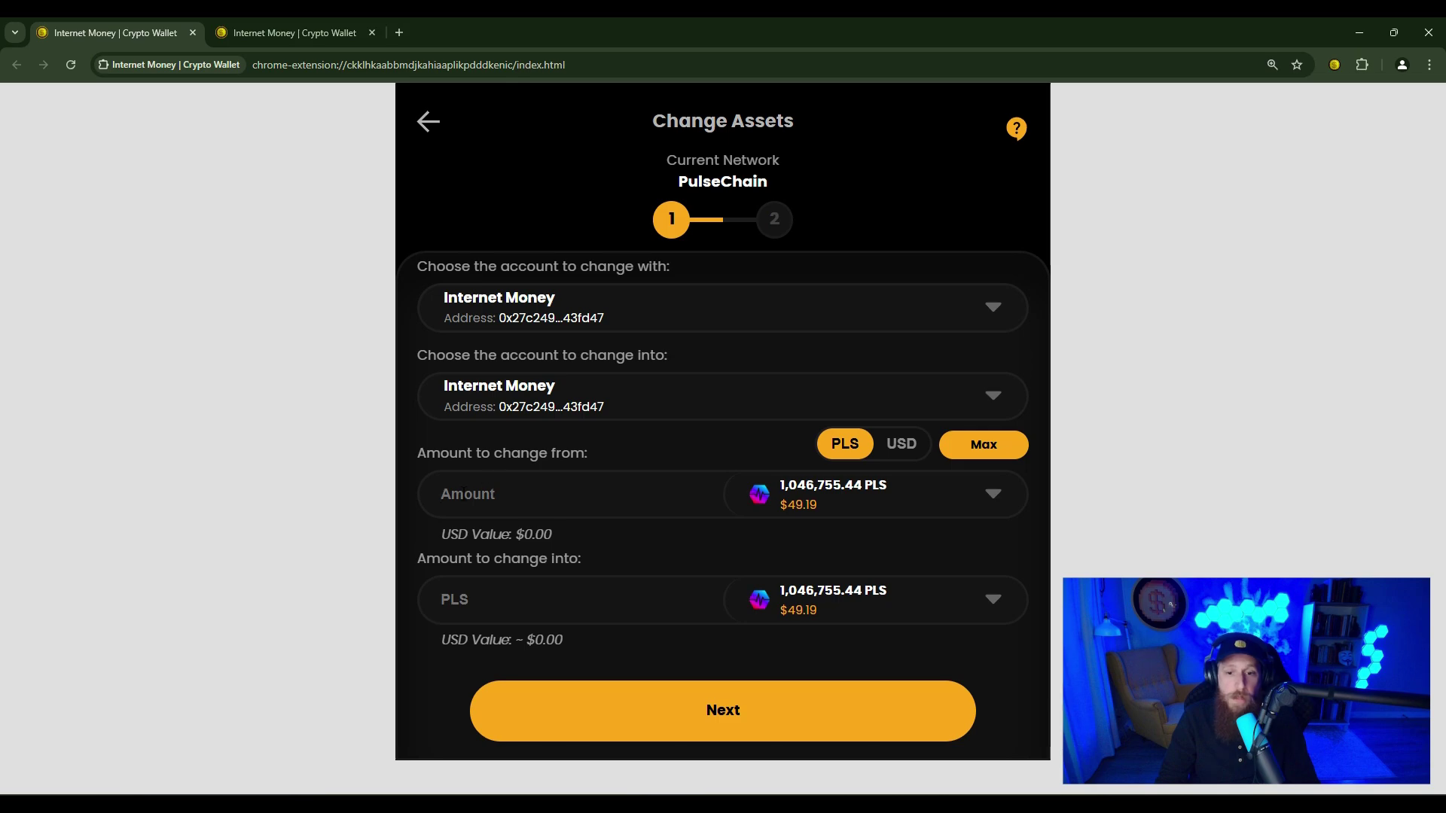
click(899, 449)
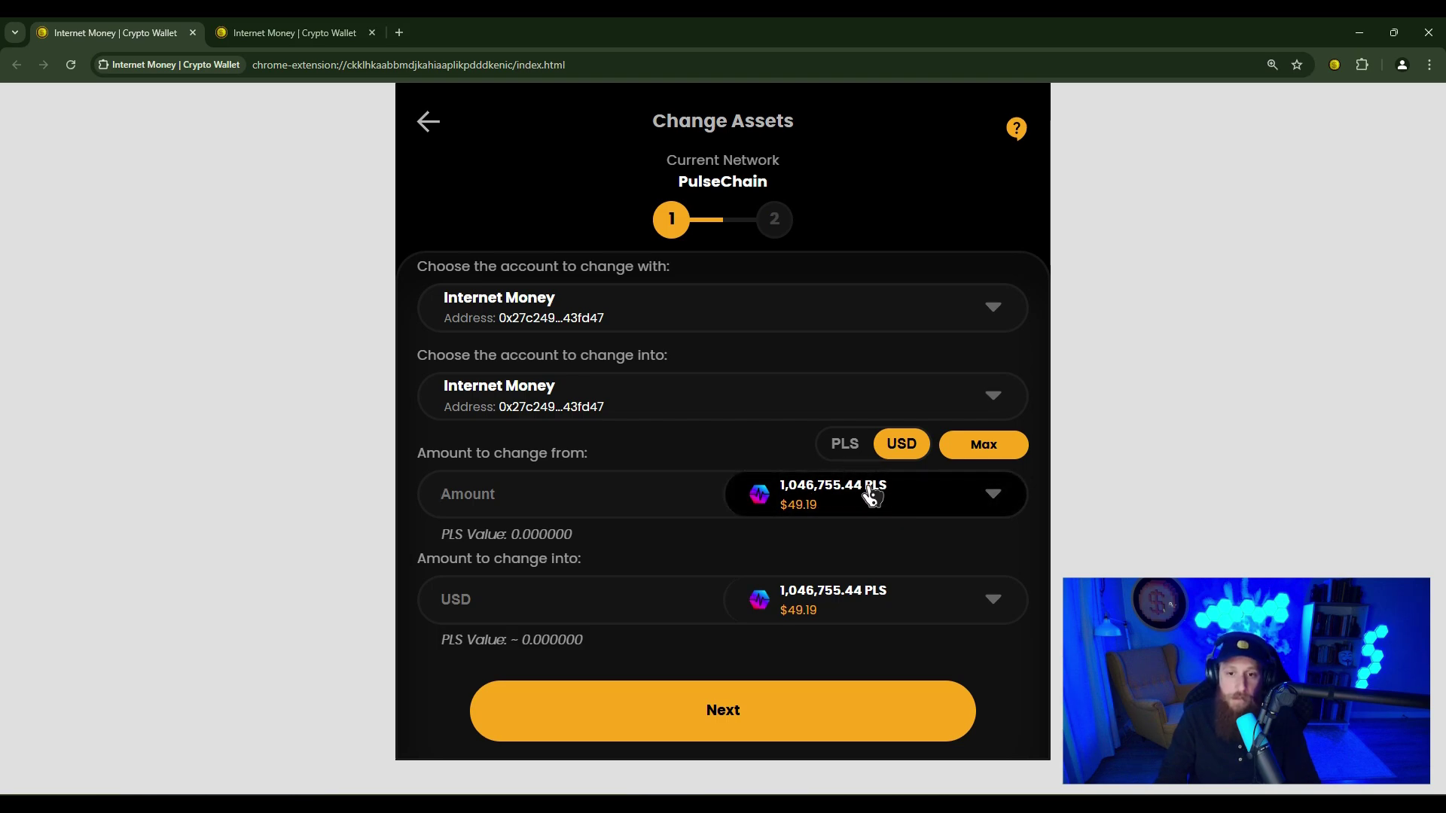
click(850, 450)
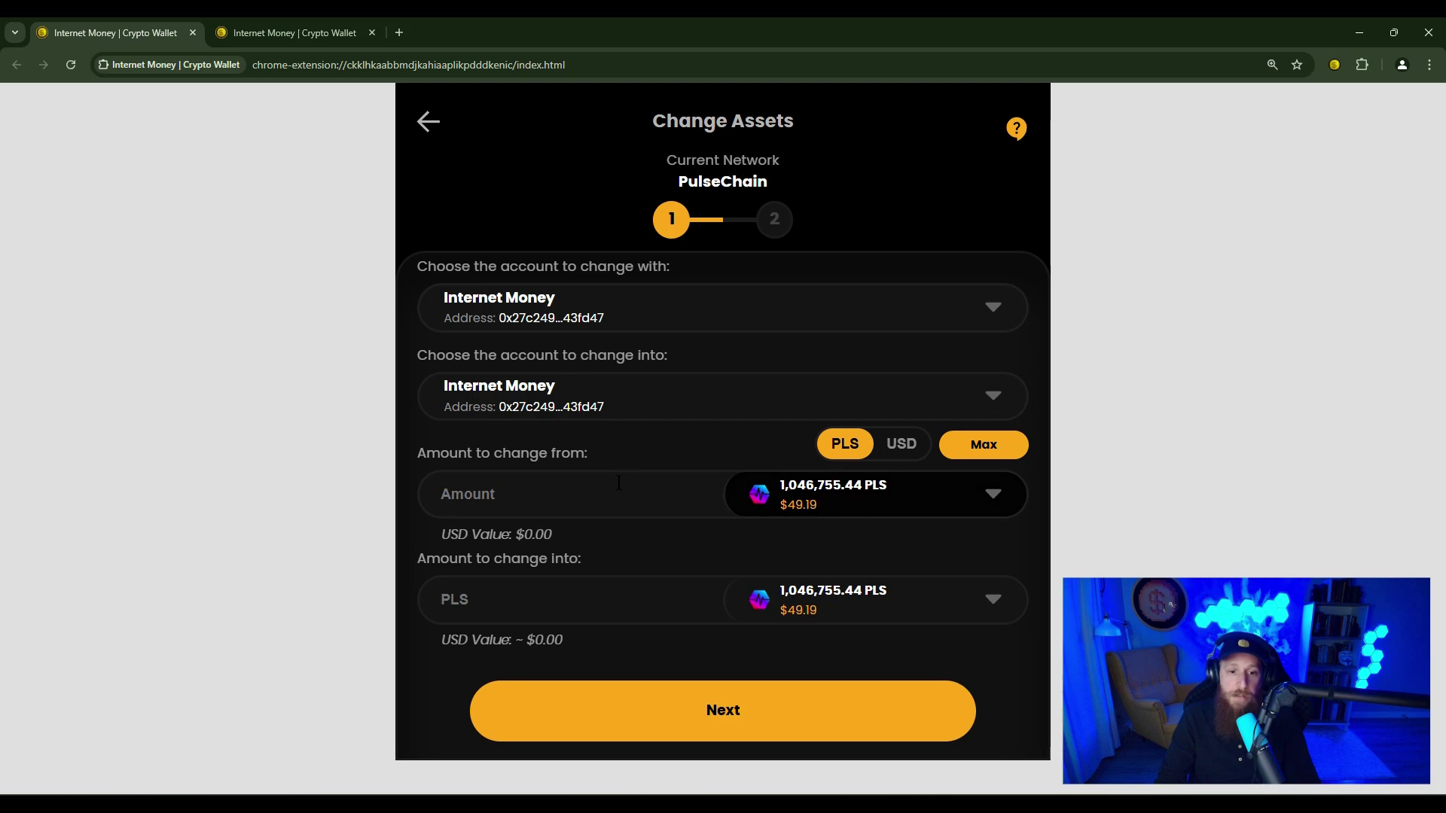
Step: Search the asset list and select PulseChain (PLS) as the asset to change from
click(909, 520)
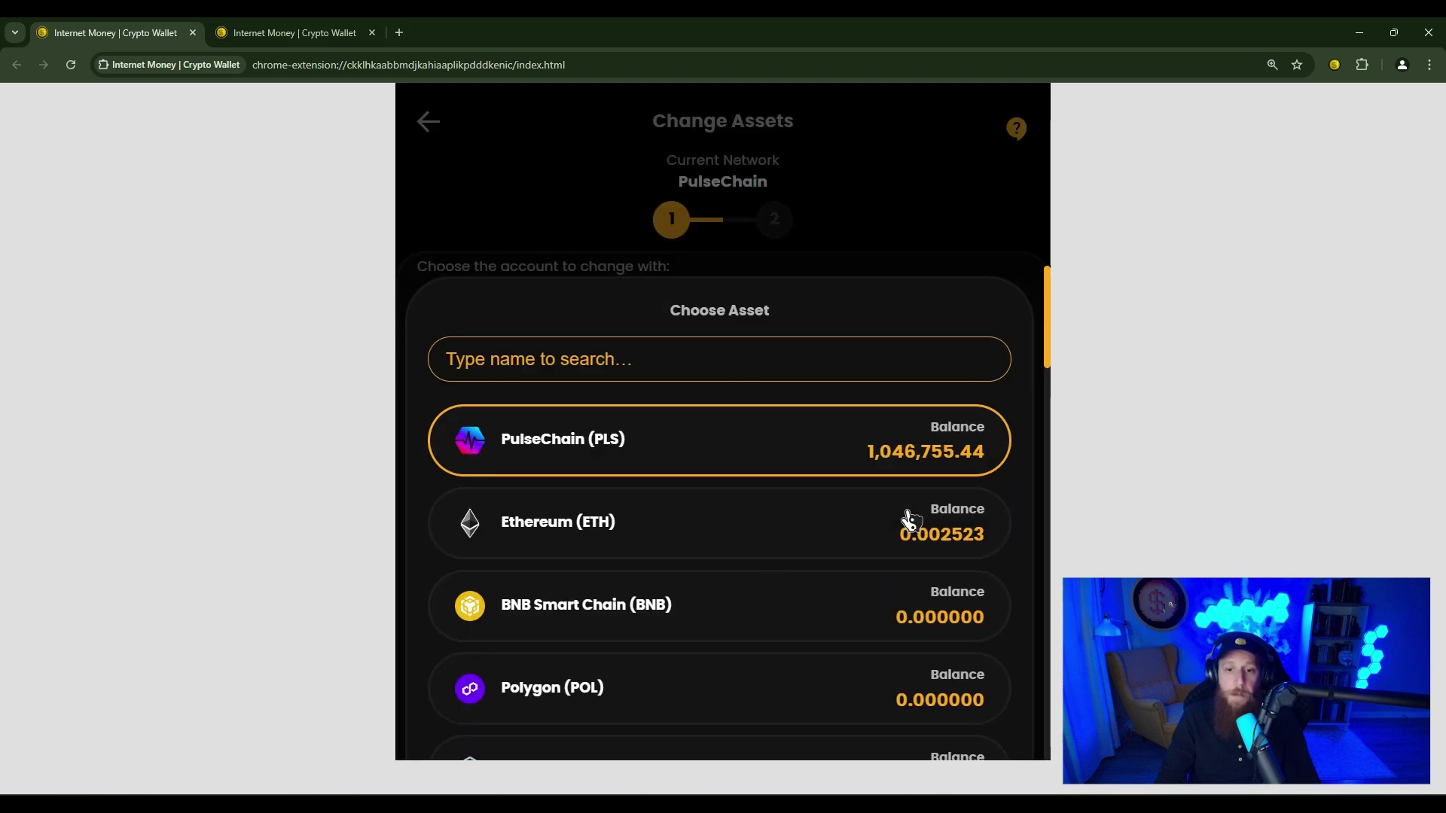
scroll(844, 580, down, 3)
scroll(849, 581, down, 10)
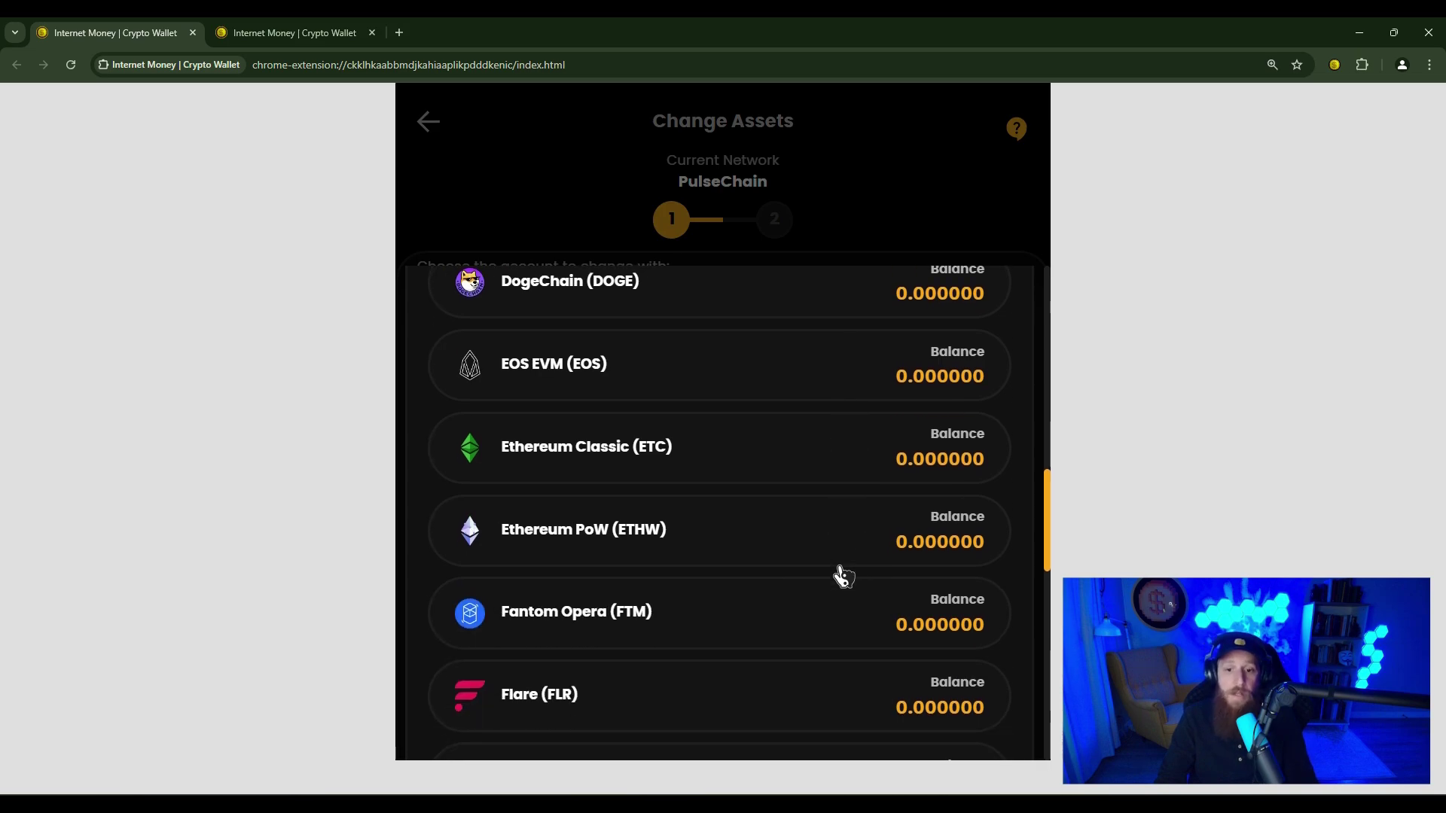
scroll(835, 576, down, 15)
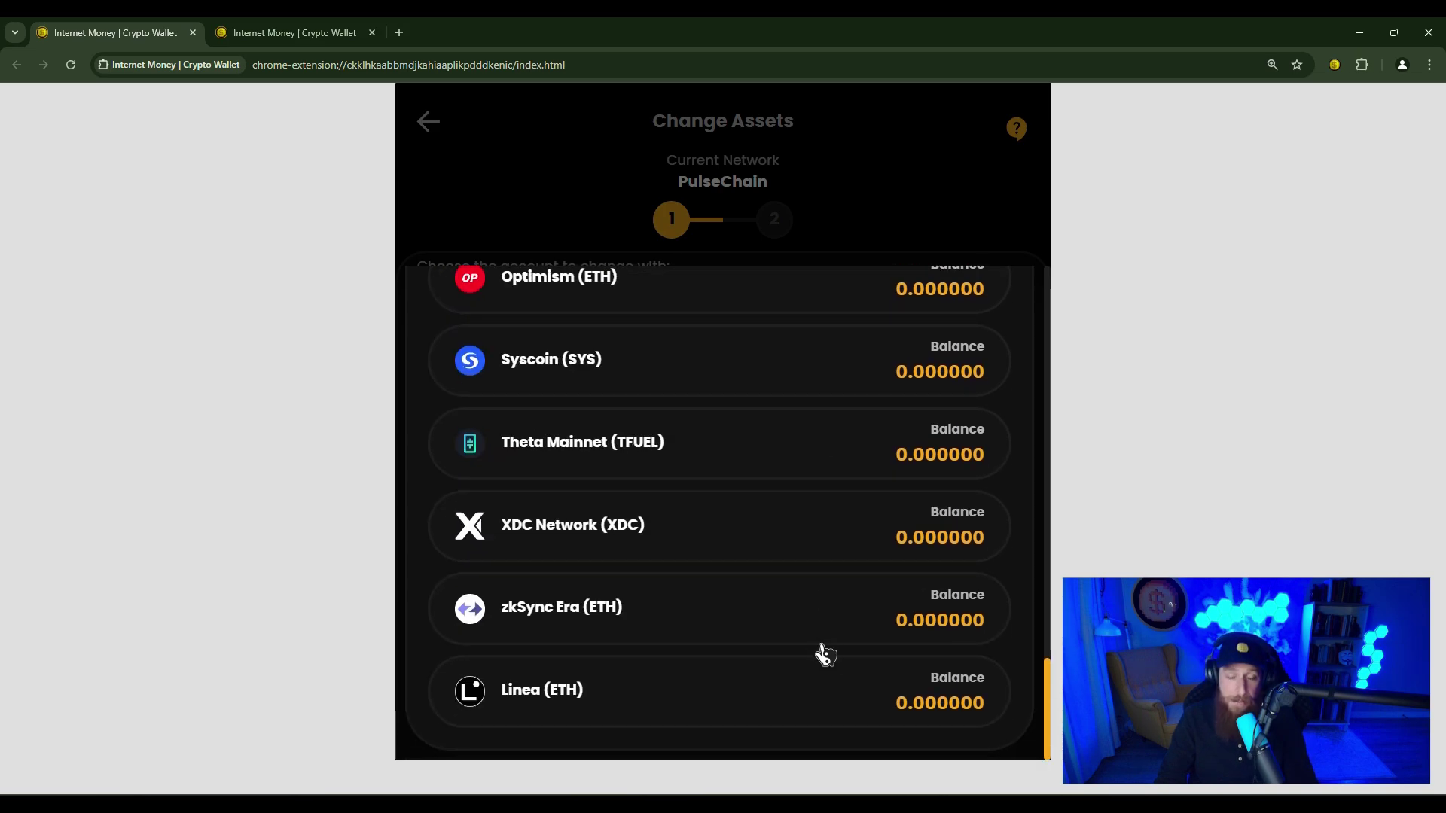
scroll(826, 654, up, 20)
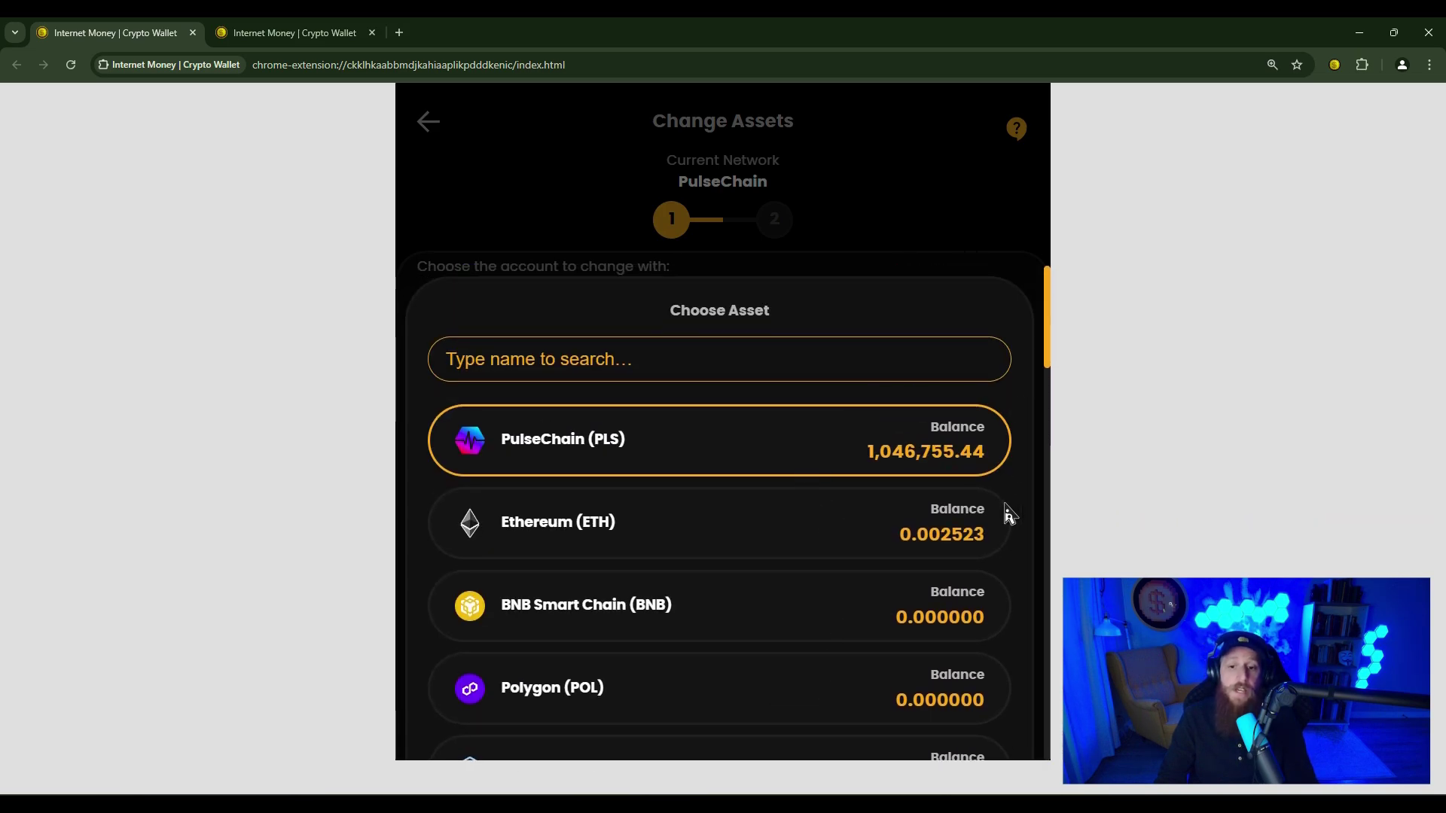
scroll(907, 619, down, 20)
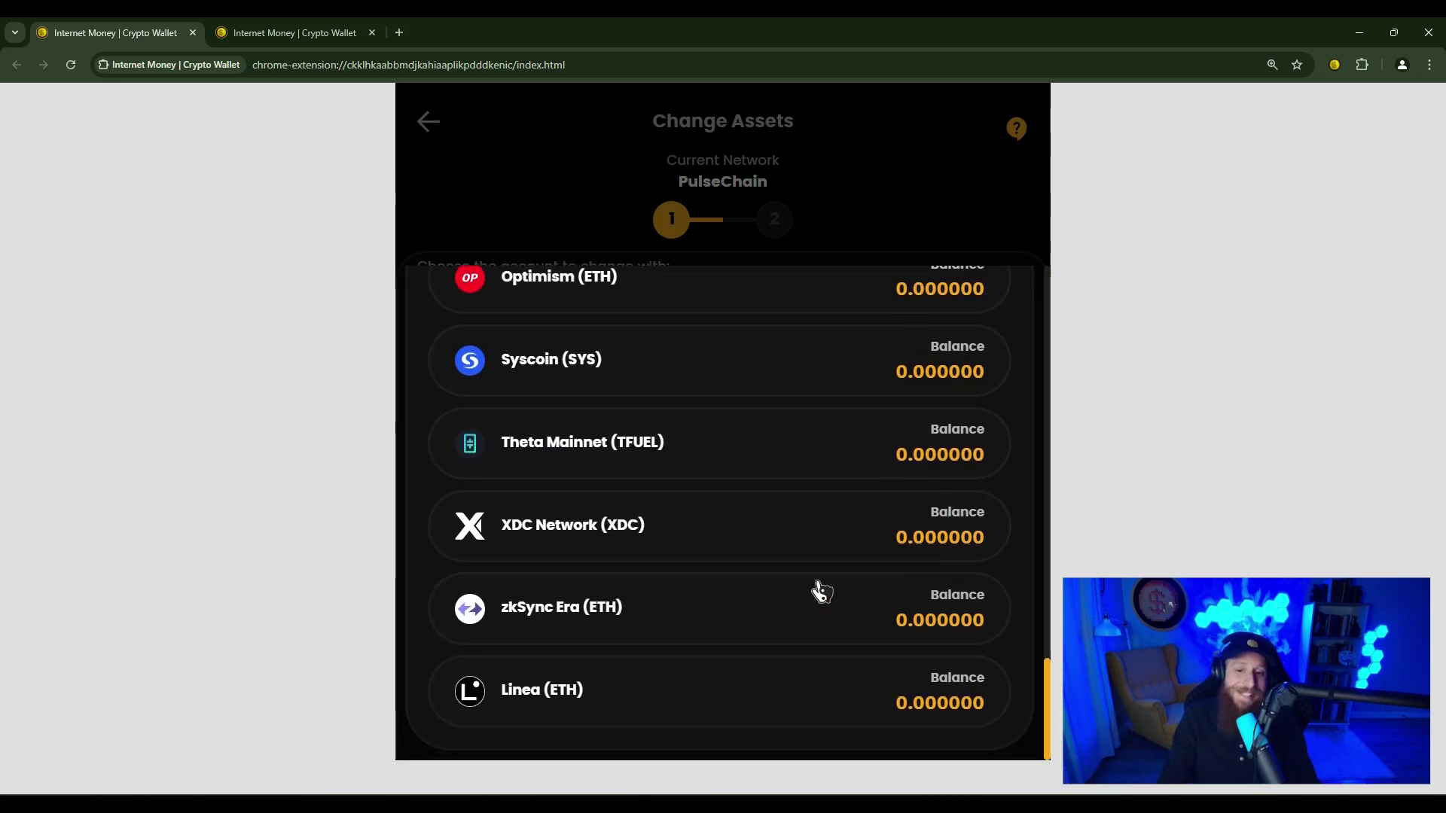
scroll(874, 685, up, 20)
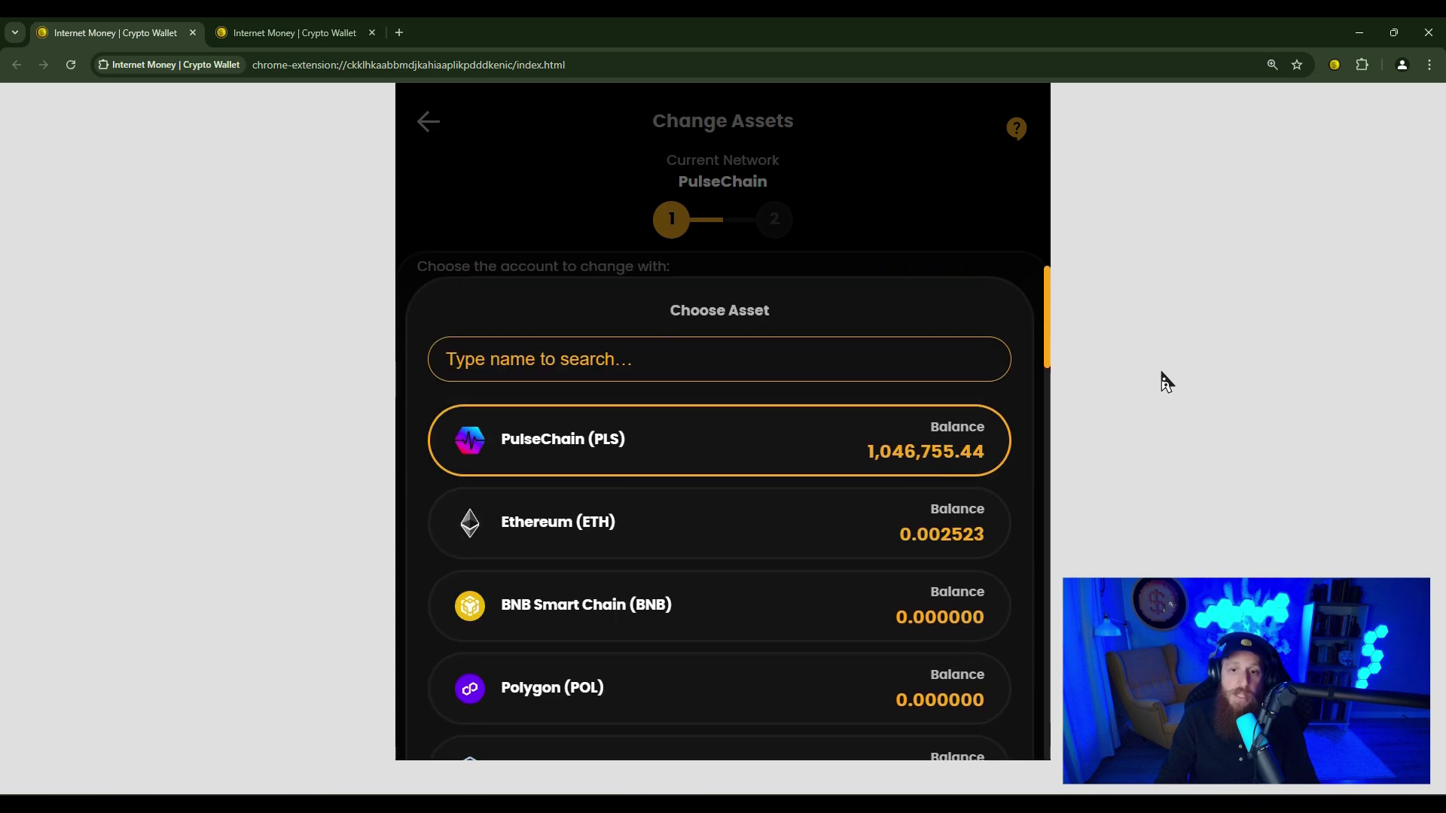
scroll(907, 568, down, 5)
scroll(916, 578, up, 5)
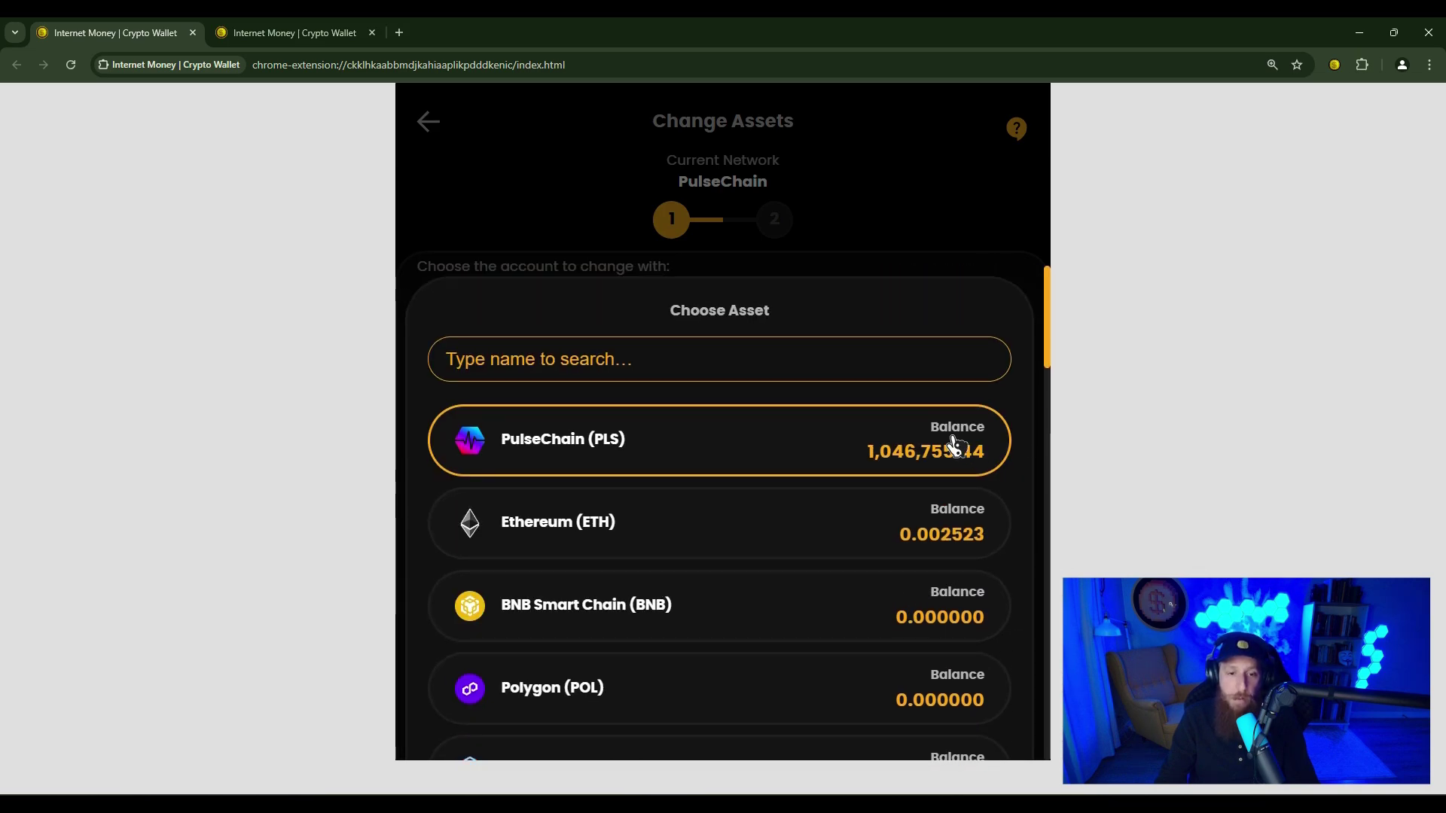
click(692, 368)
text(eth)
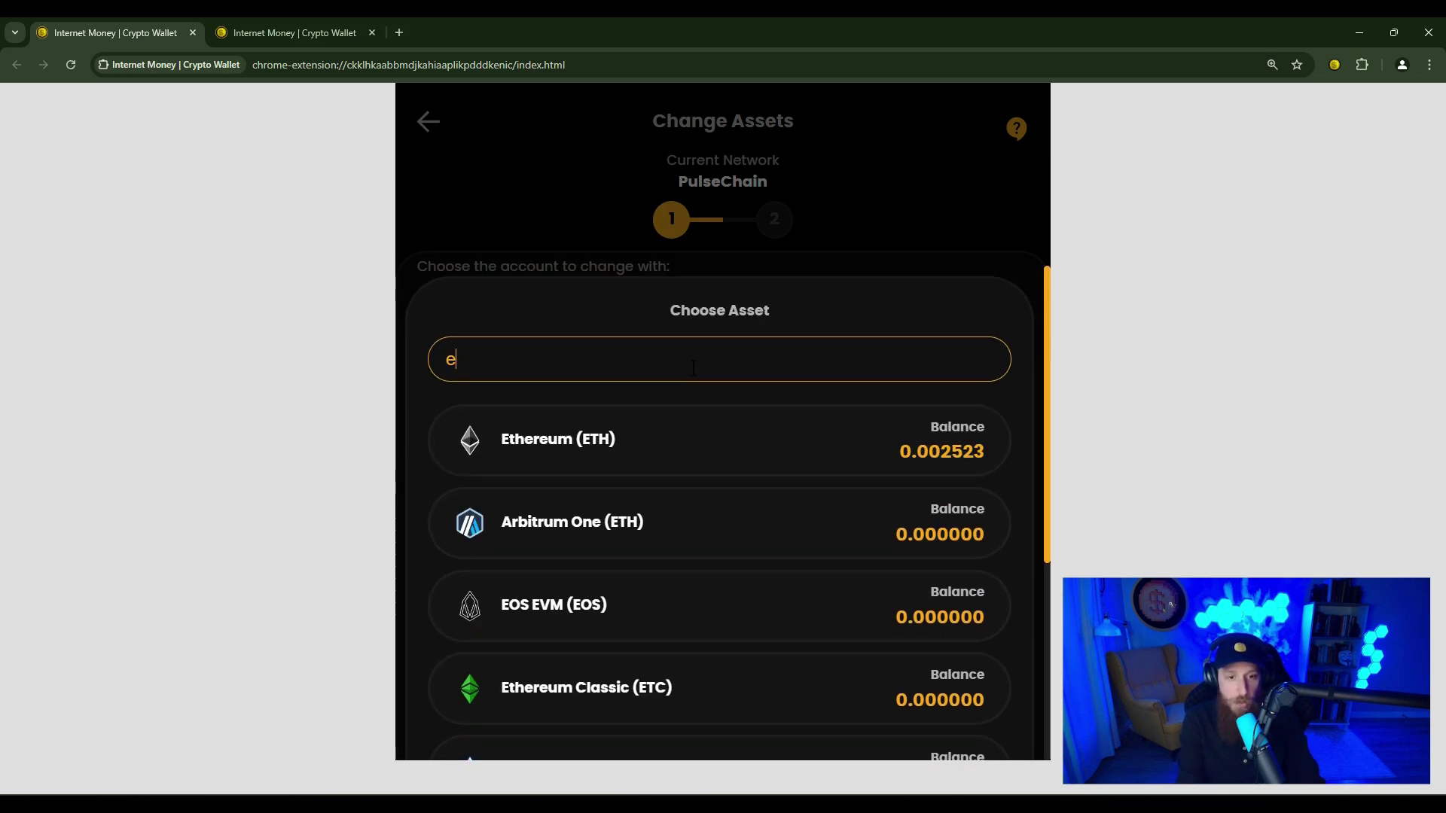
key(BackSpace)
key(BackSpace)
key(BackSpace)
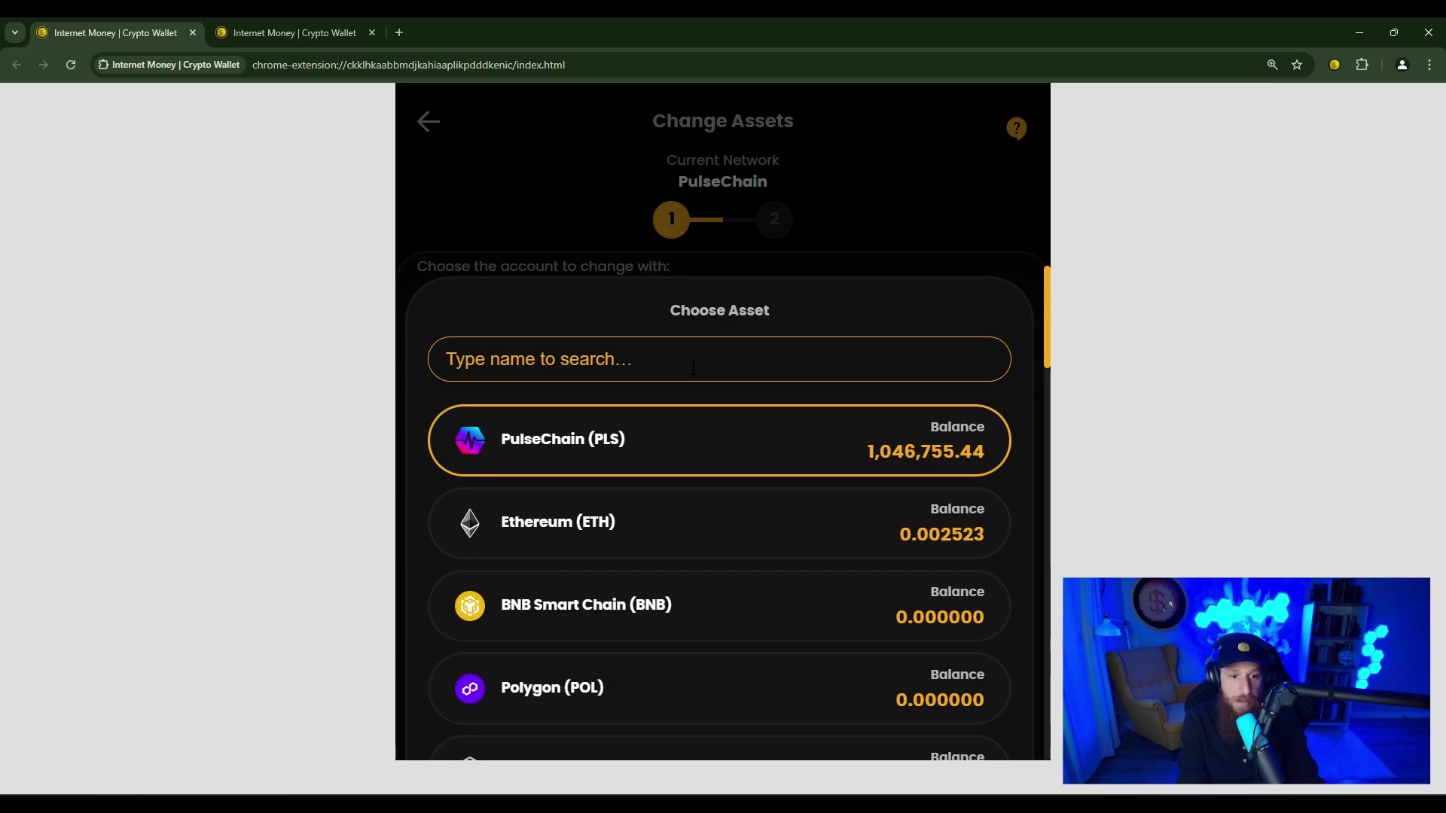
text(pulse)
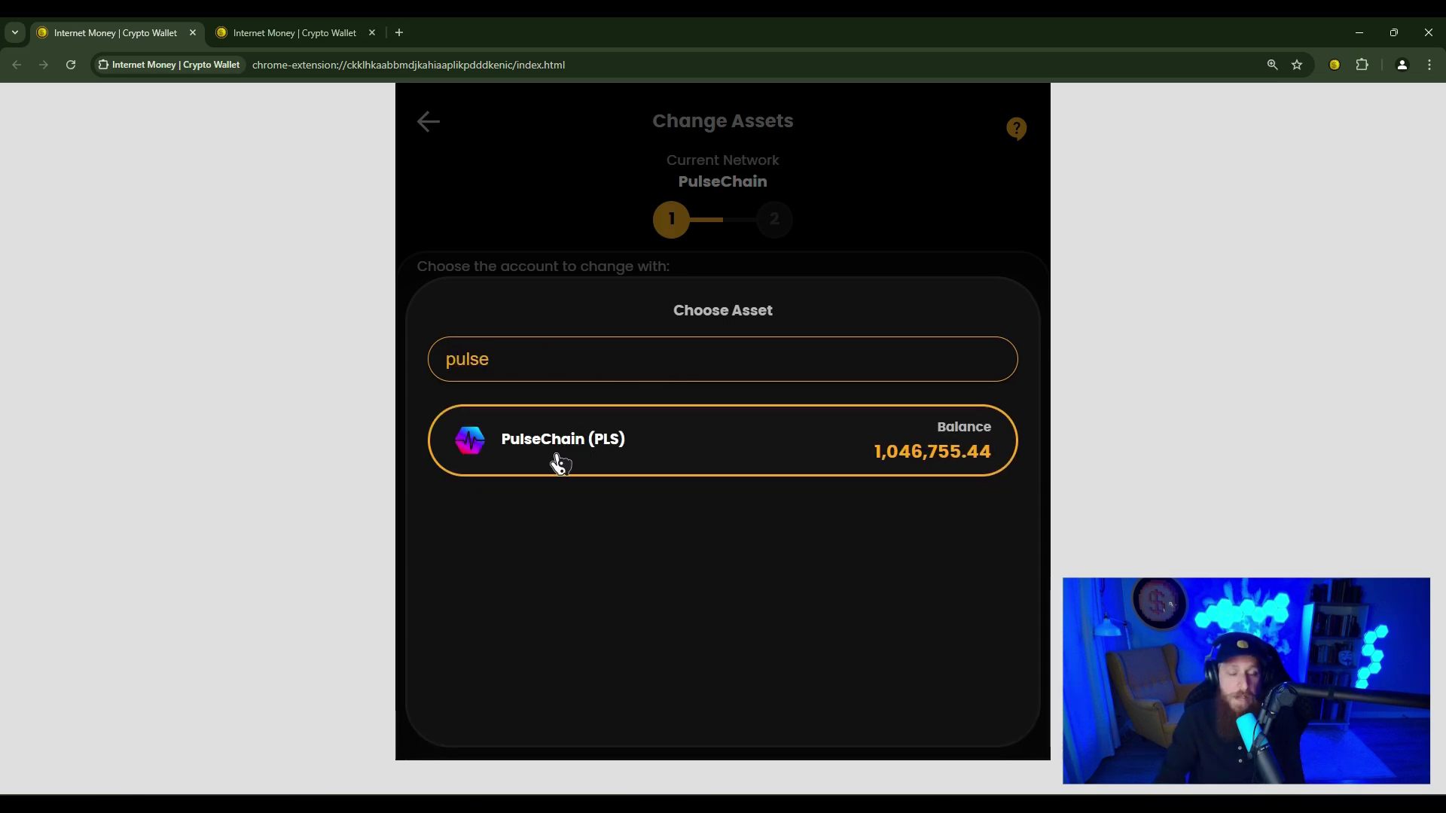
click(703, 447)
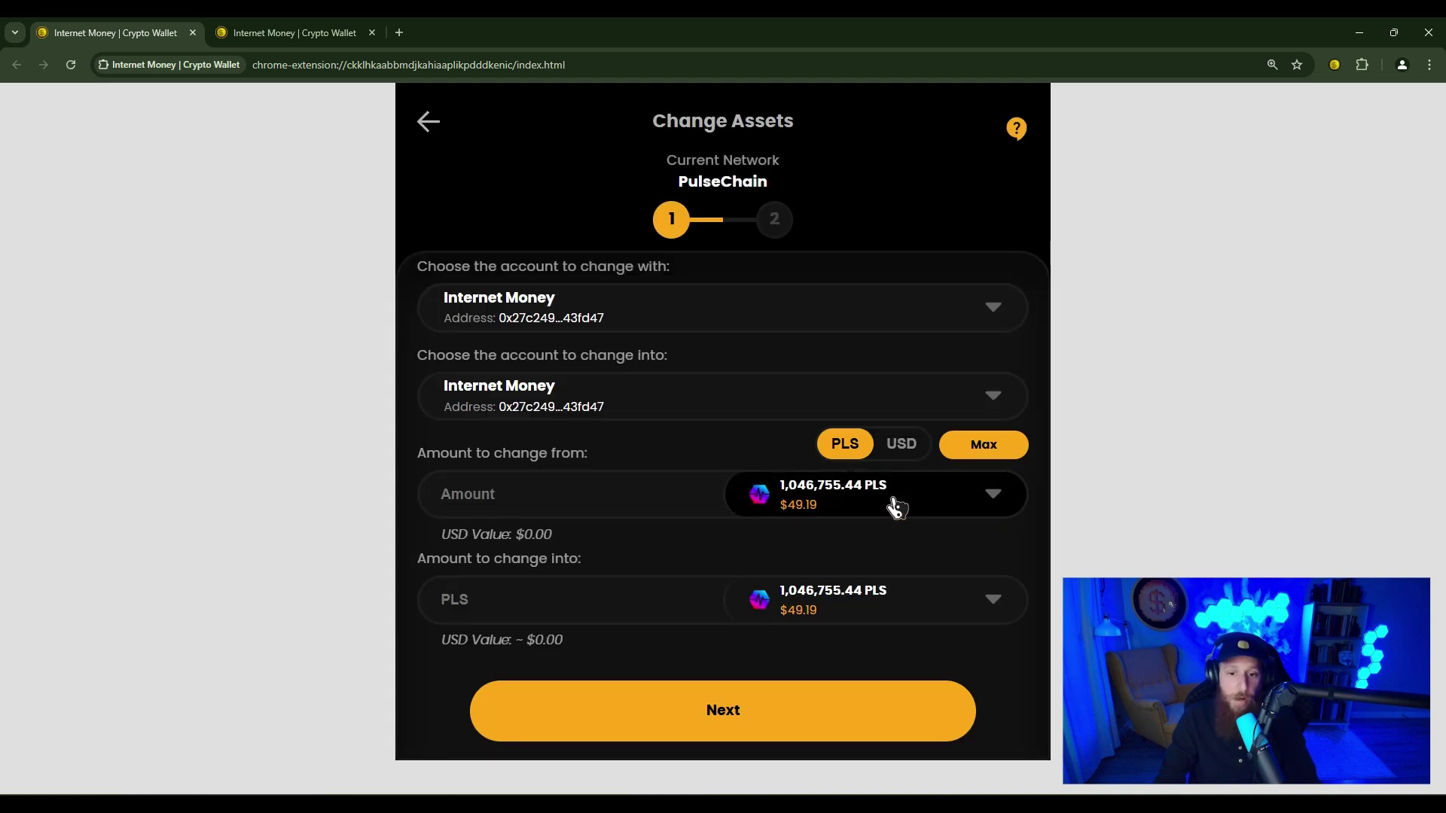
Step: Choose Ethereum (ETH) as the asset to change into
click(865, 627)
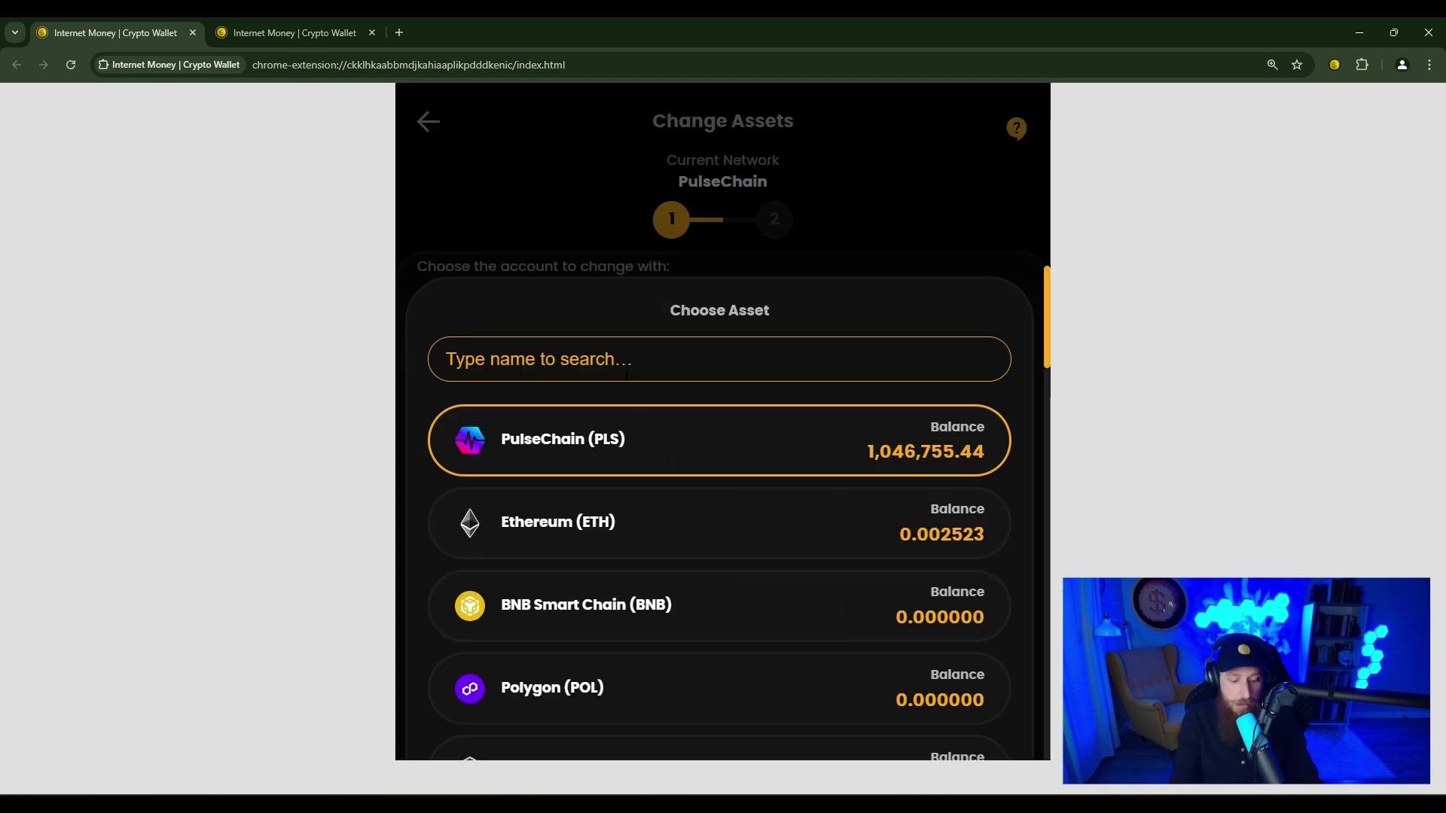
text(eth)
click(595, 439)
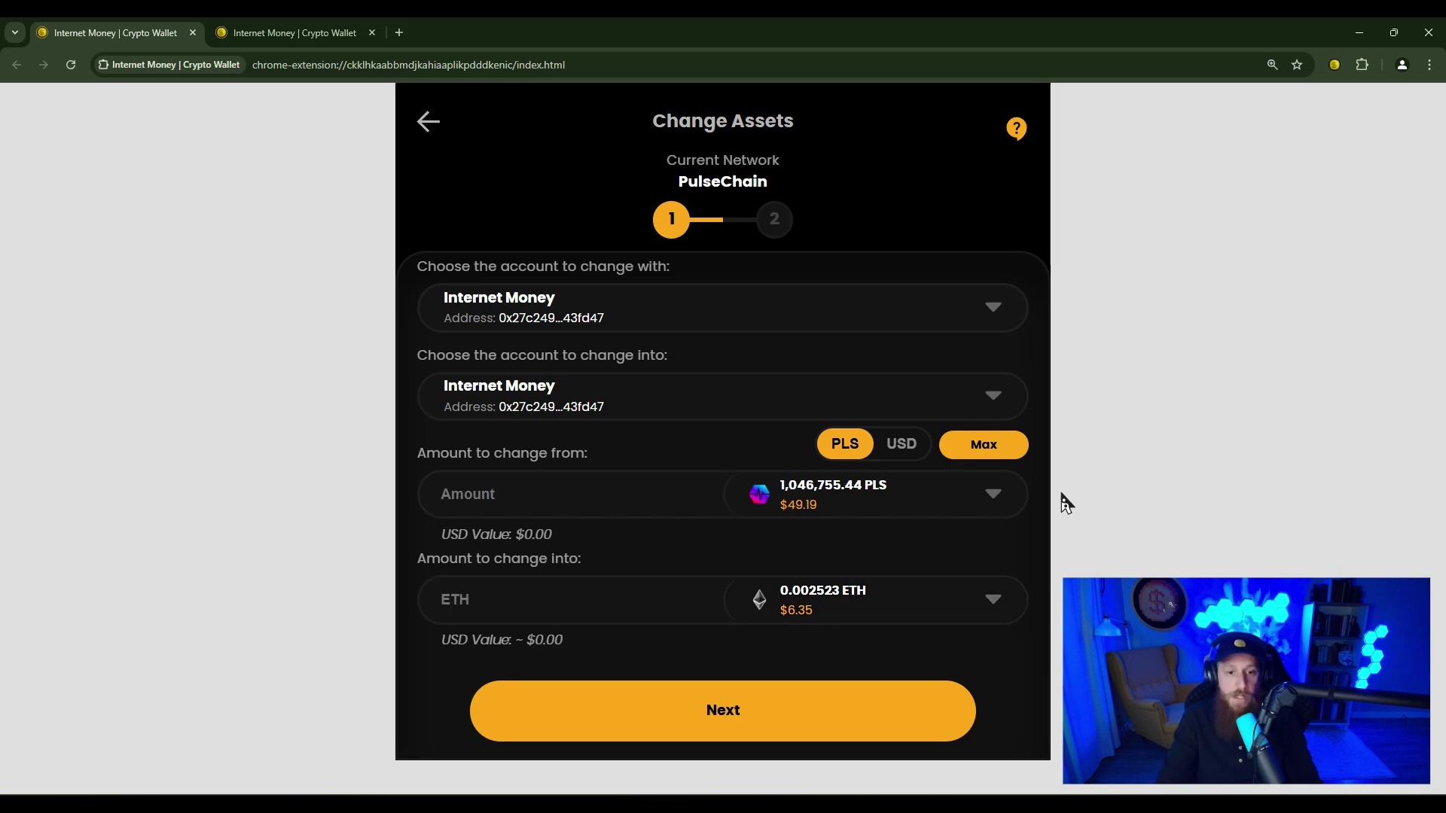
Step: Try 100 PLS, note the 154,764.79 PLS minimum, and enter 155000 instead
text(100)
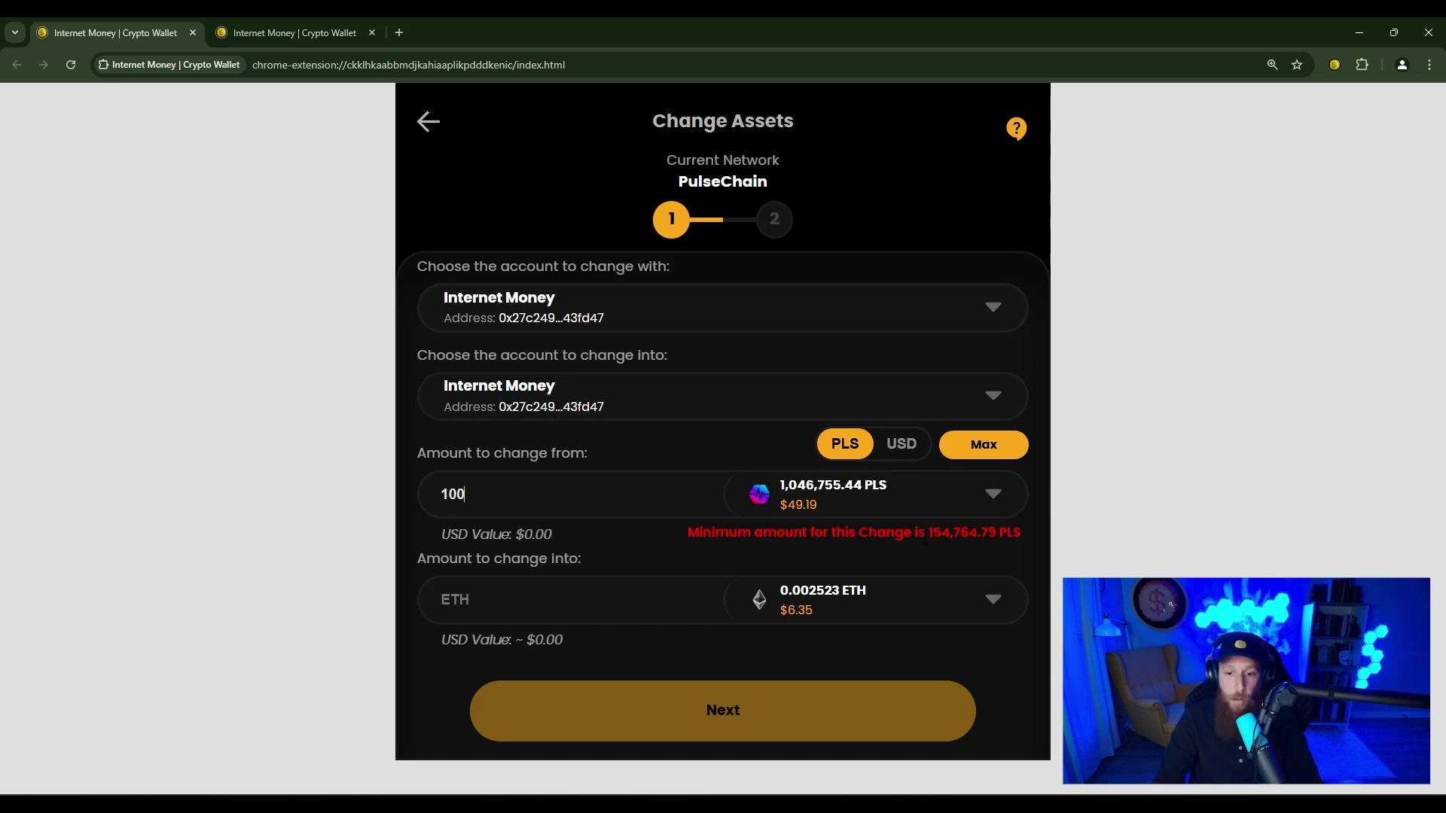
drag(931, 533, 1028, 541)
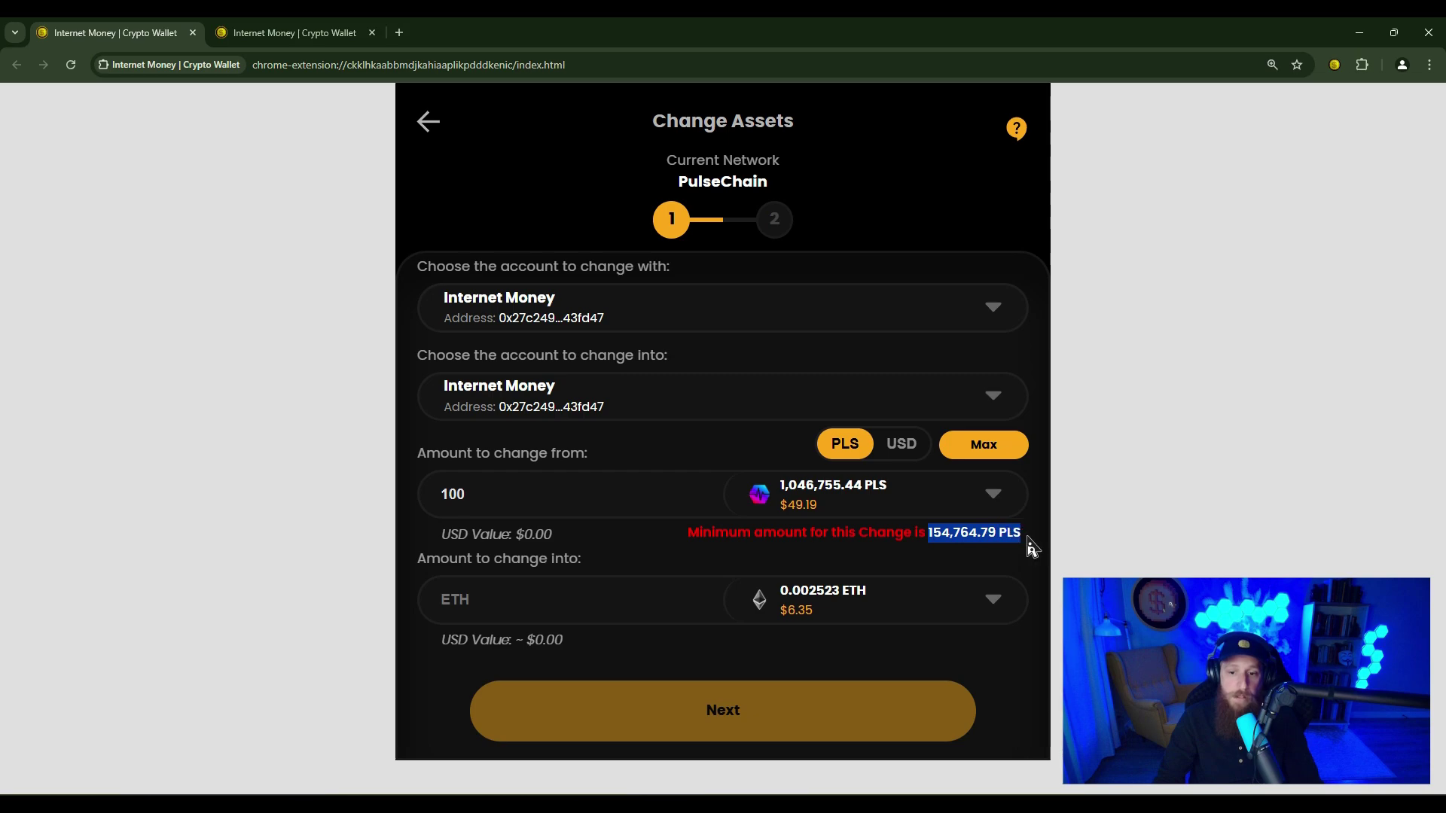
click(981, 564)
drag(489, 483, 421, 496)
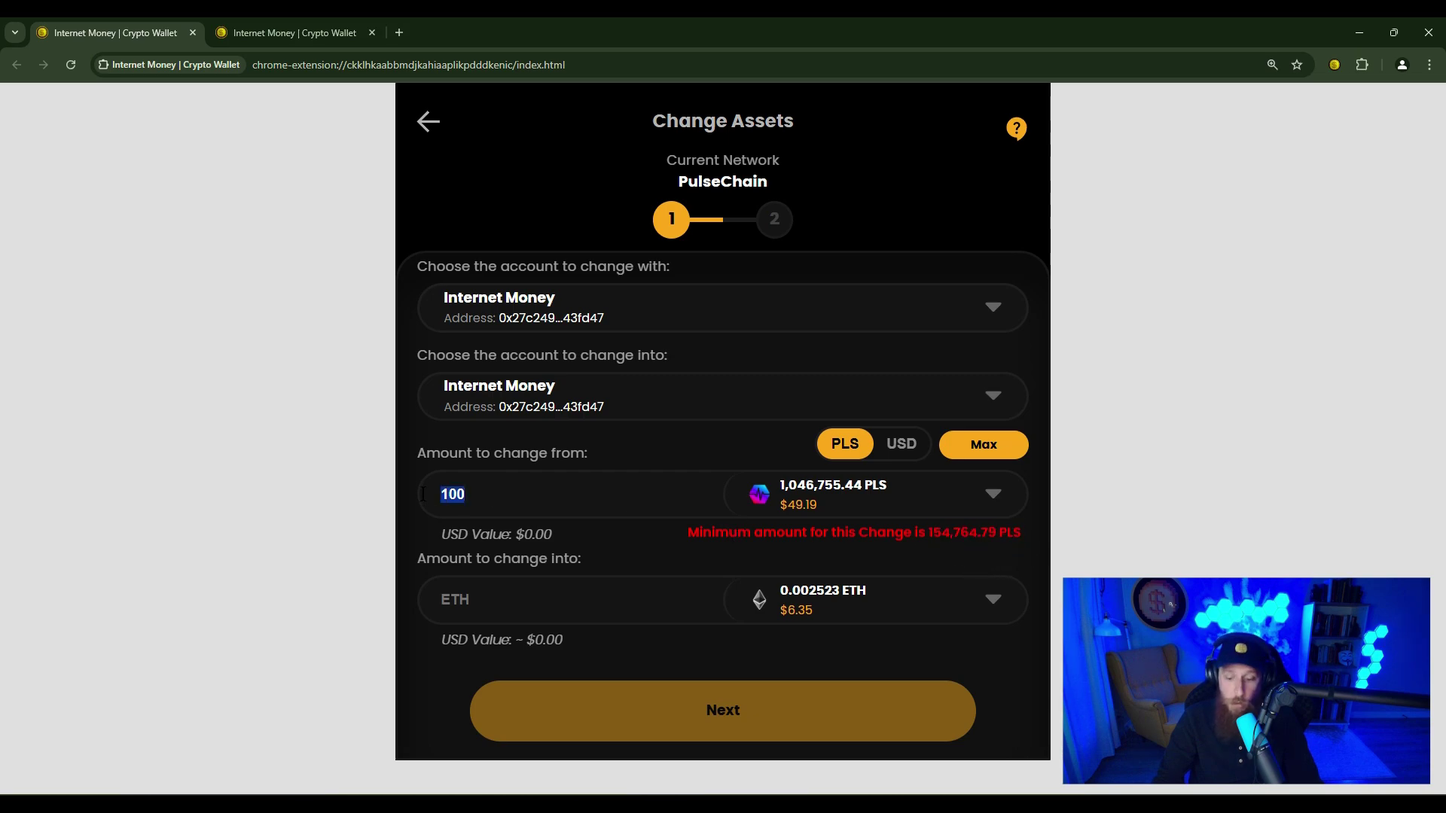
text(1550000)
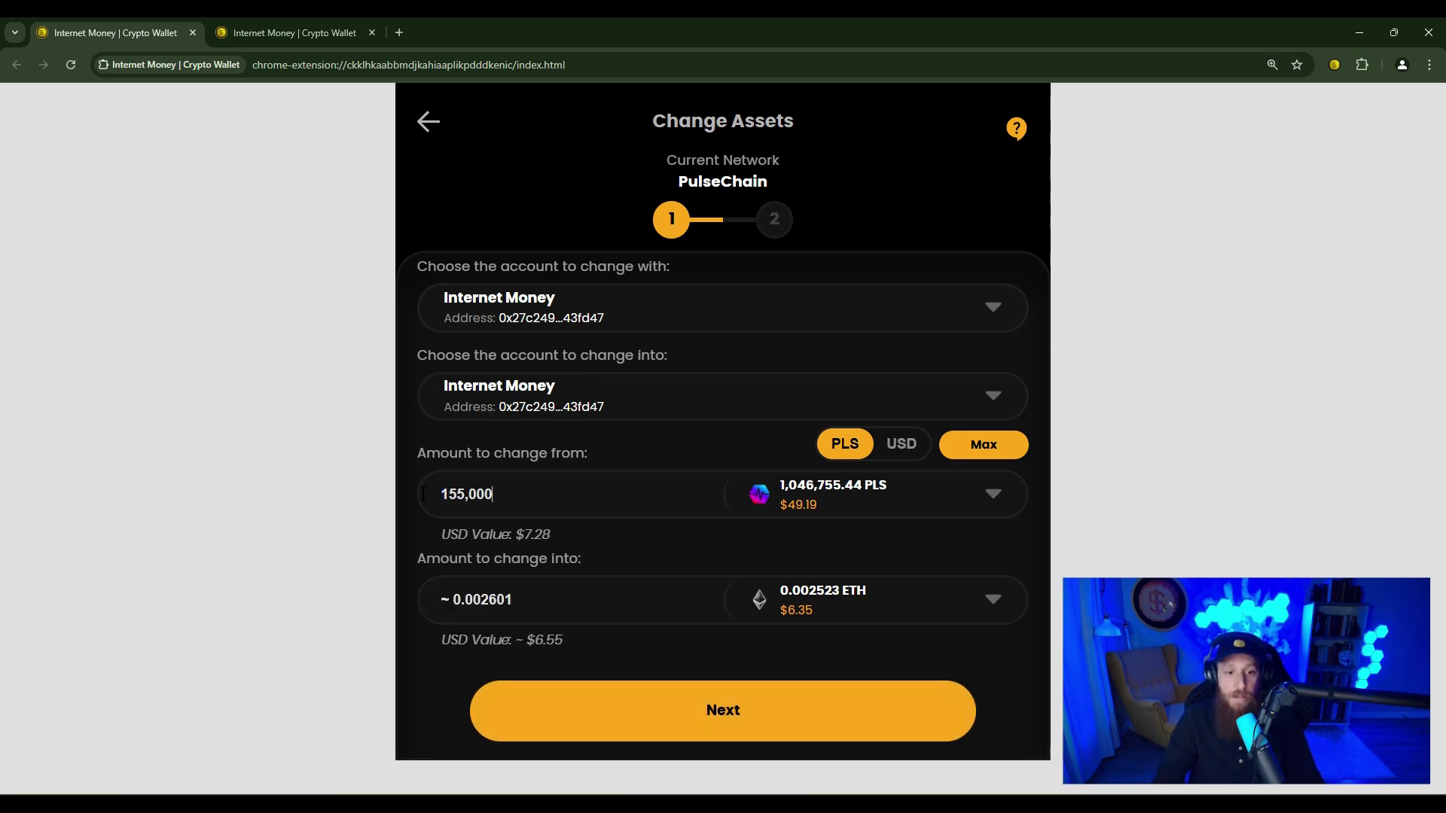
Step: Test 500,000,000 PLS against the 34,200,000 maximum, re-enter 155000, and check the ~$6.50 ETH estimate
drag(552, 496, 410, 501)
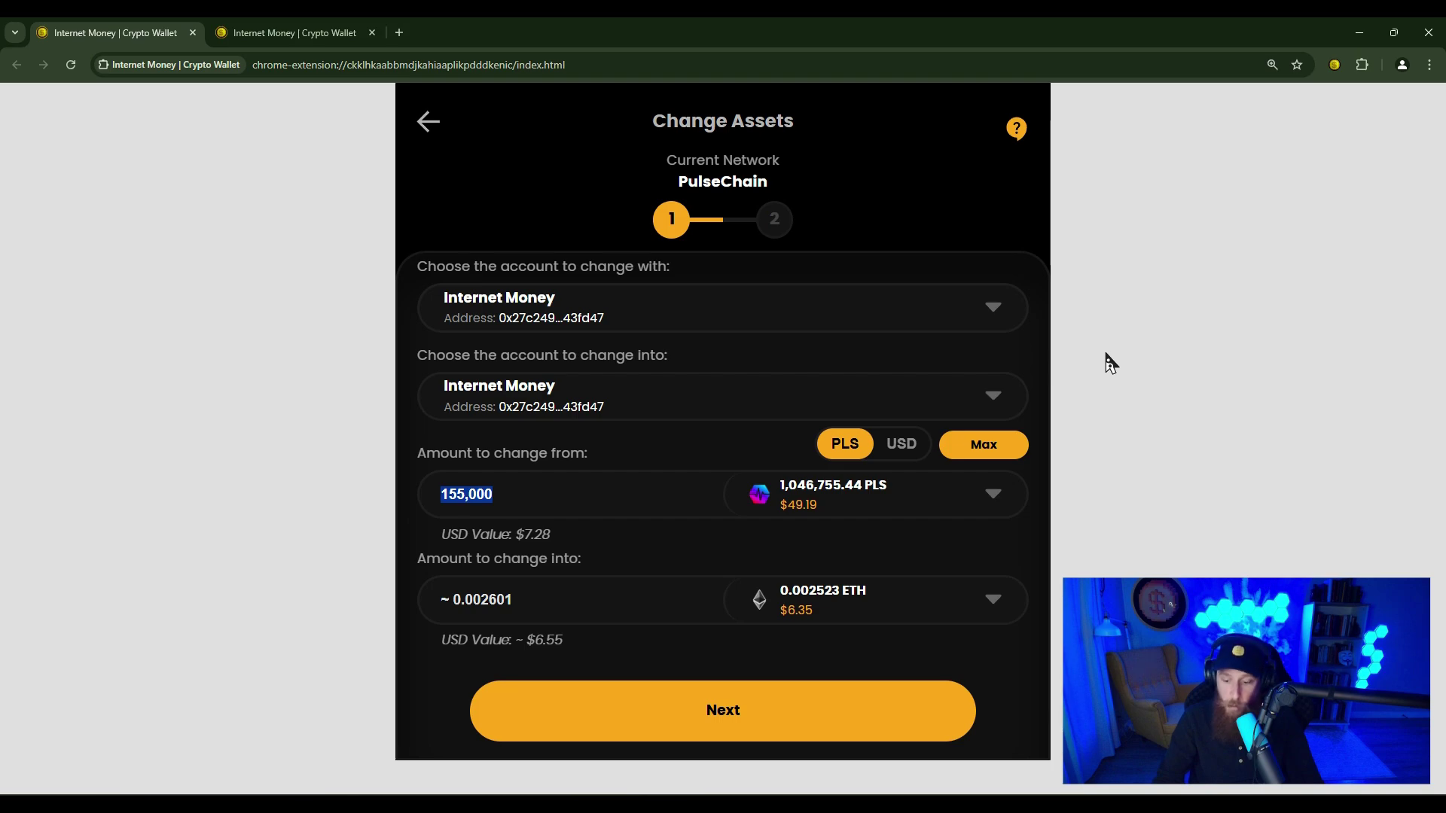
text(500000000)
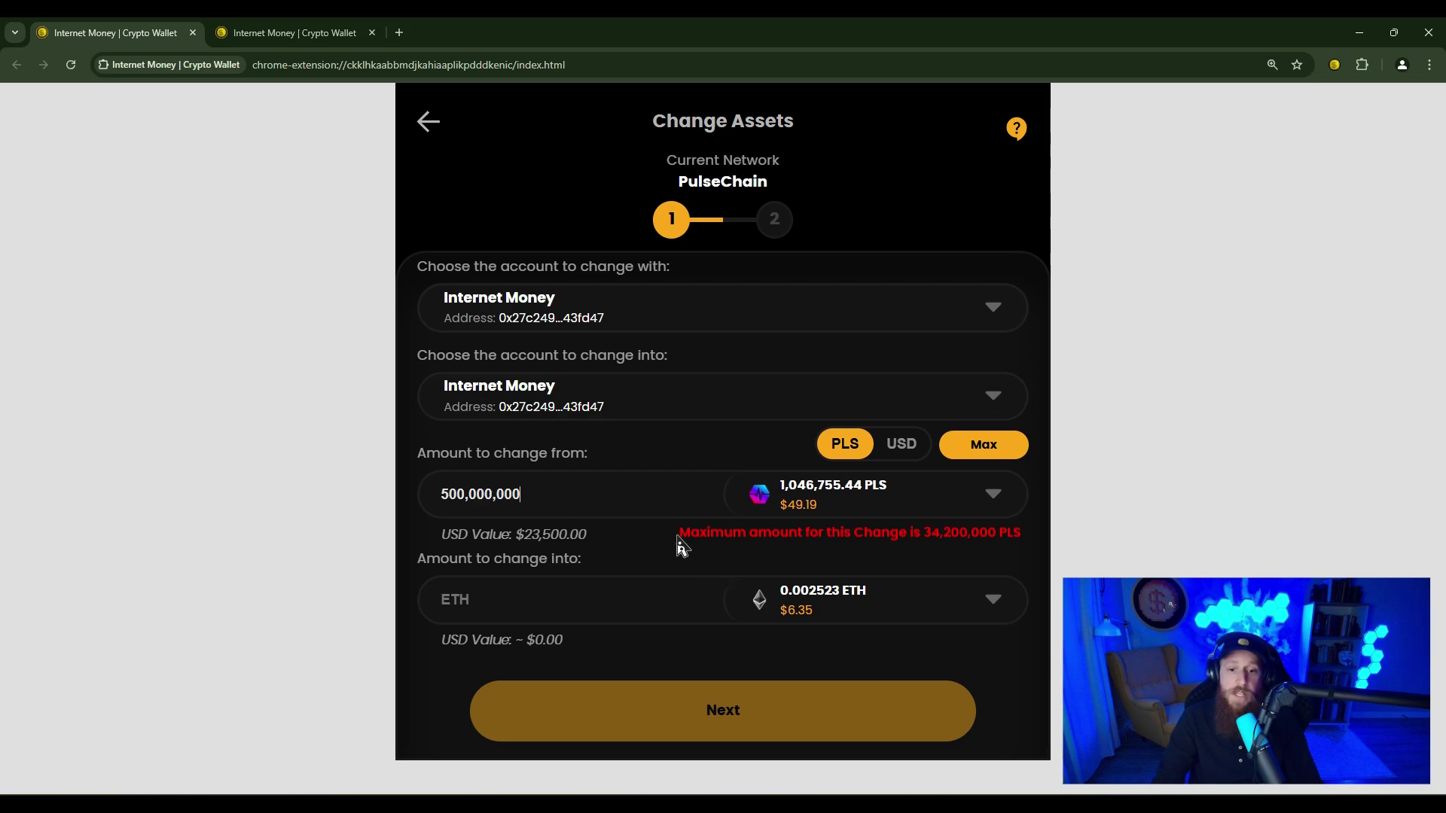
drag(676, 536, 1026, 556)
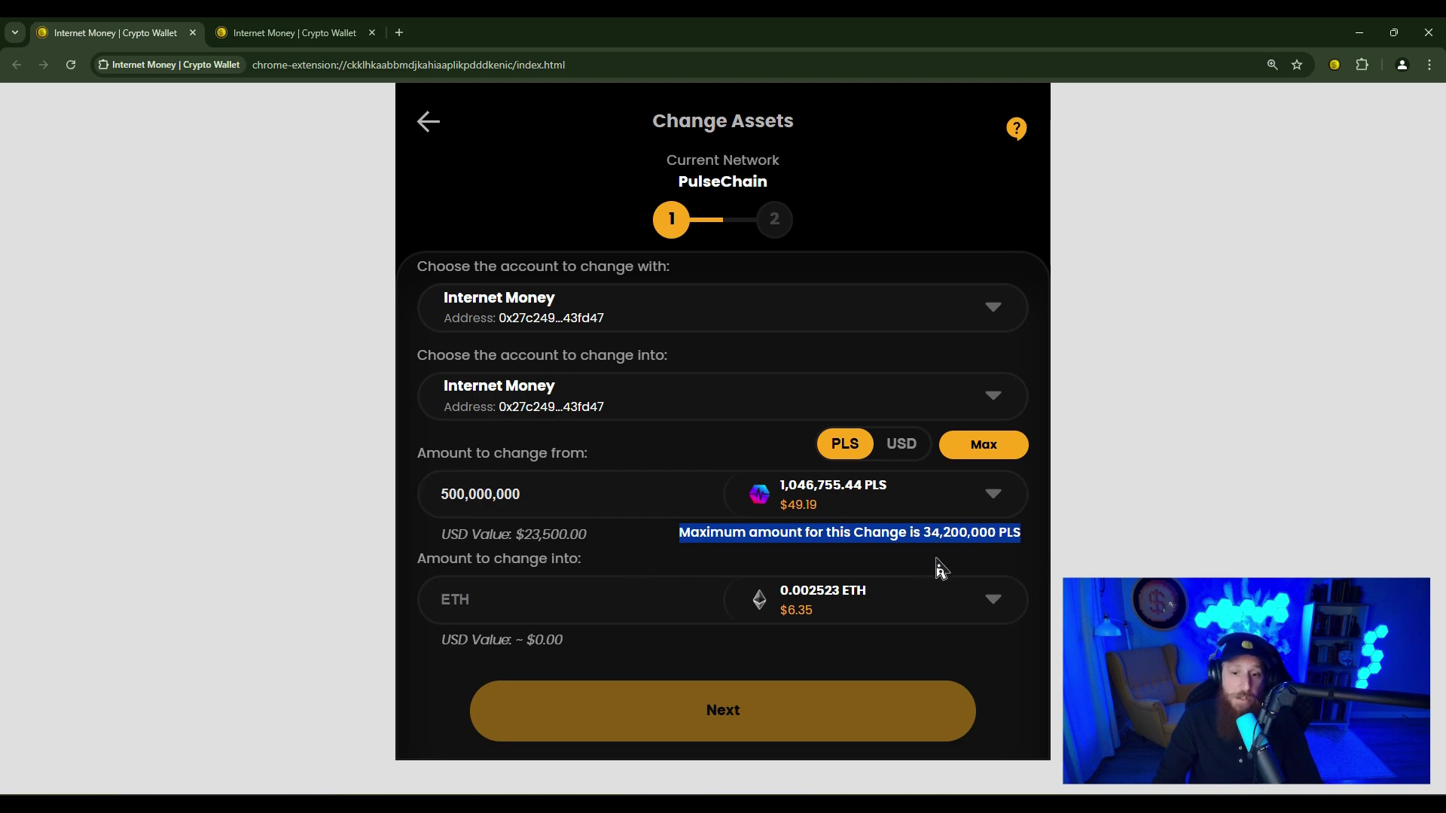
click(925, 534)
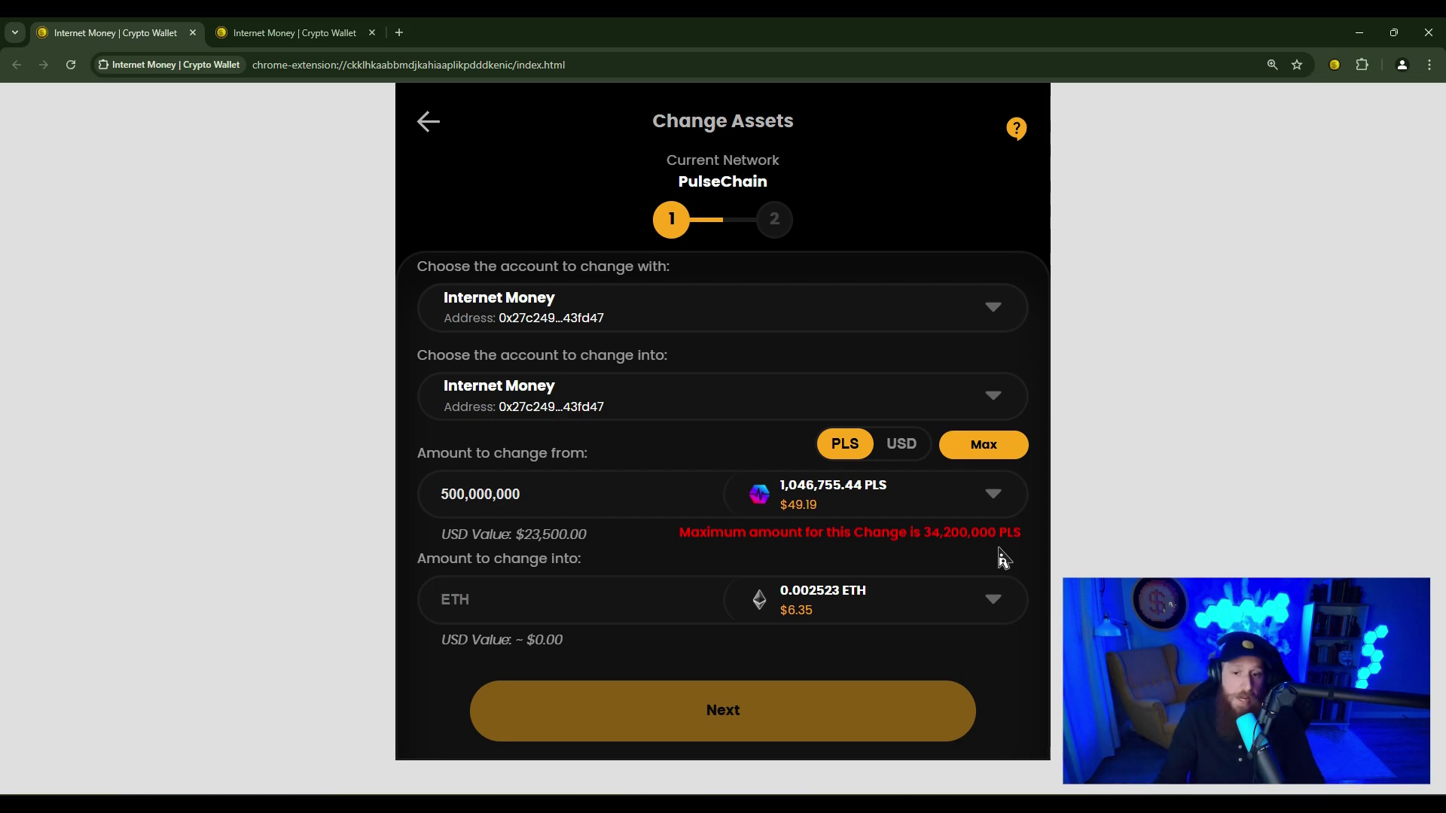
drag(1027, 541, 871, 541)
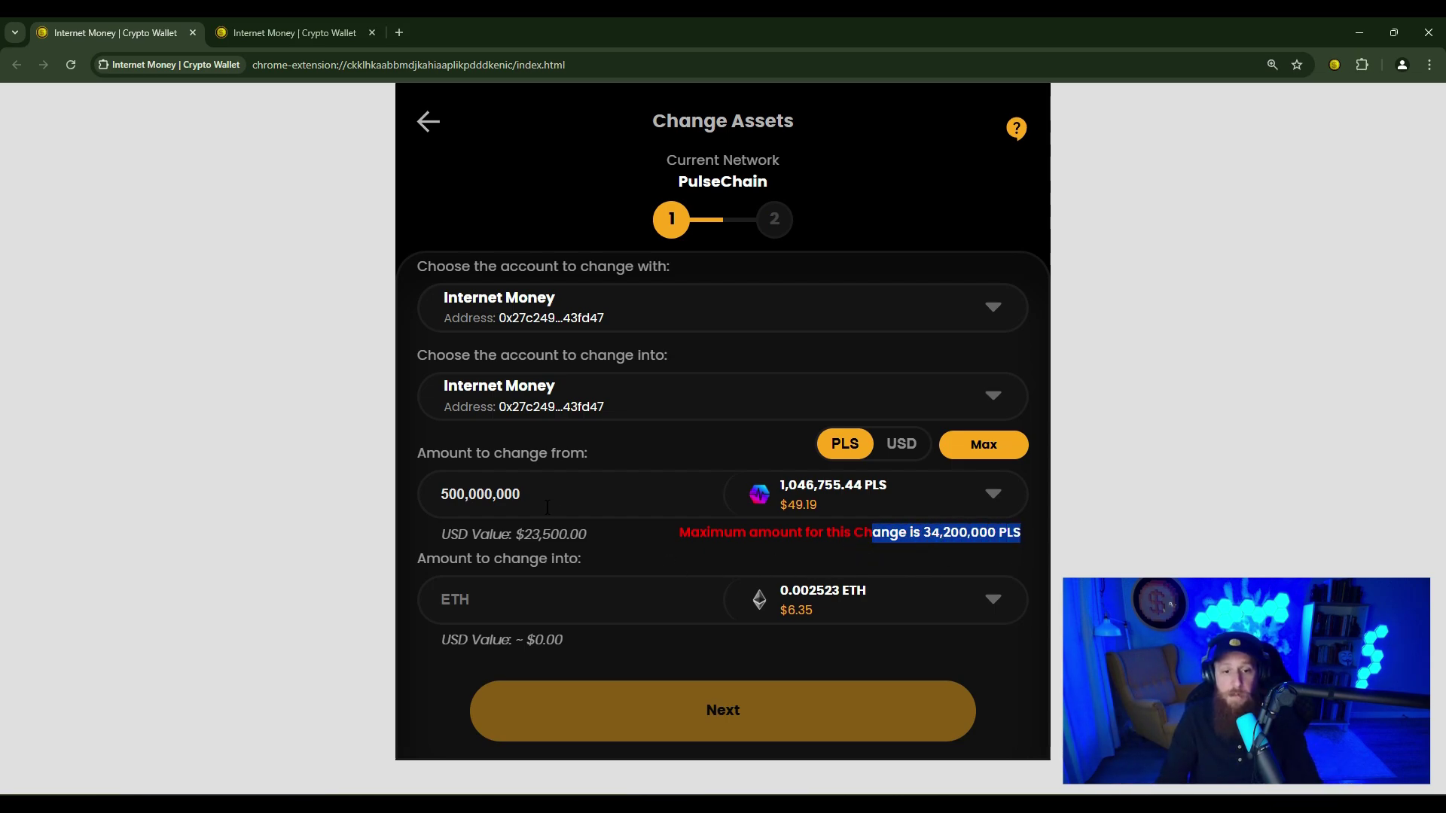
double_click(426, 493)
text(1550000)
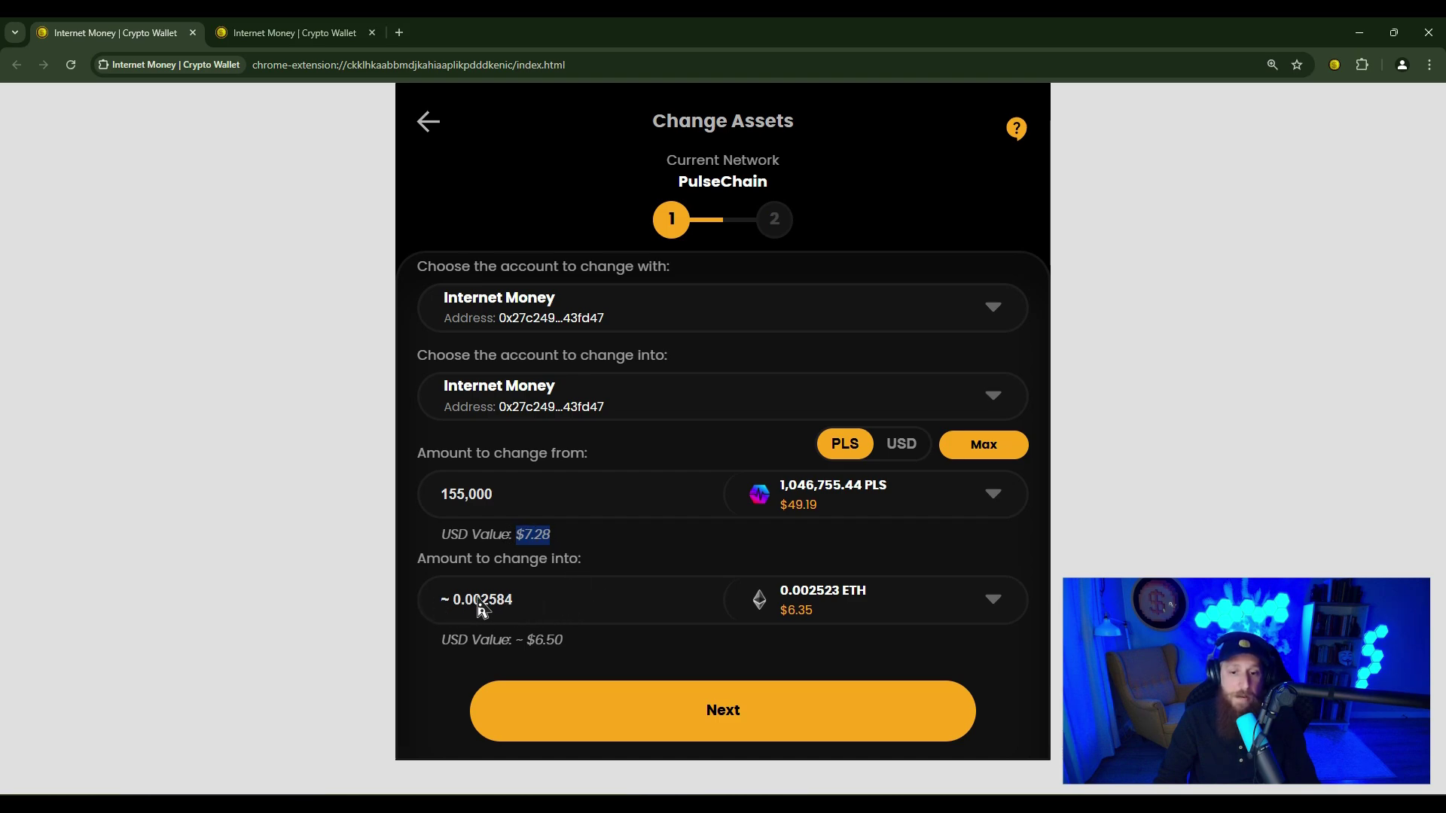
drag(515, 603, 444, 606)
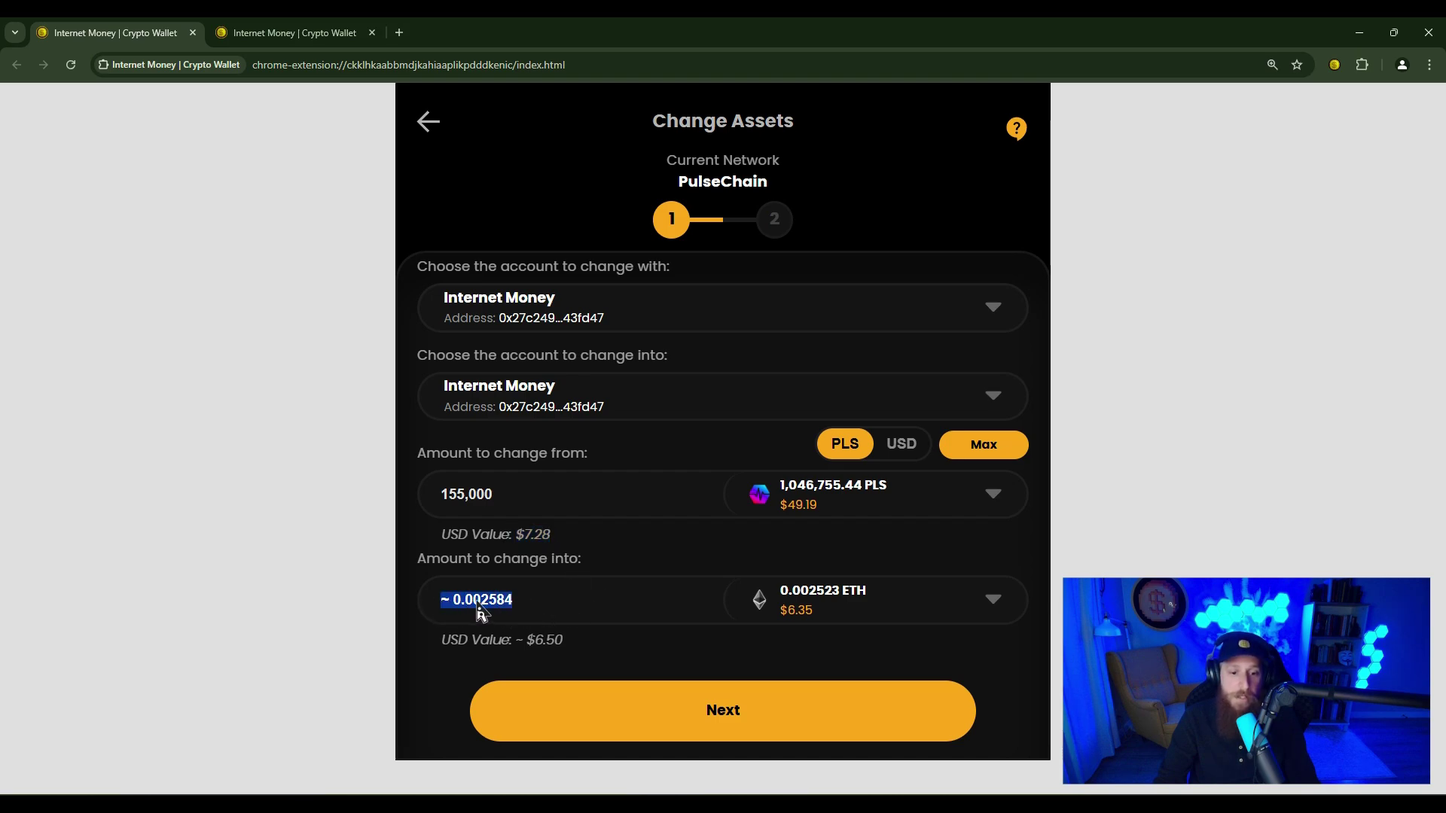
drag(566, 644, 520, 641)
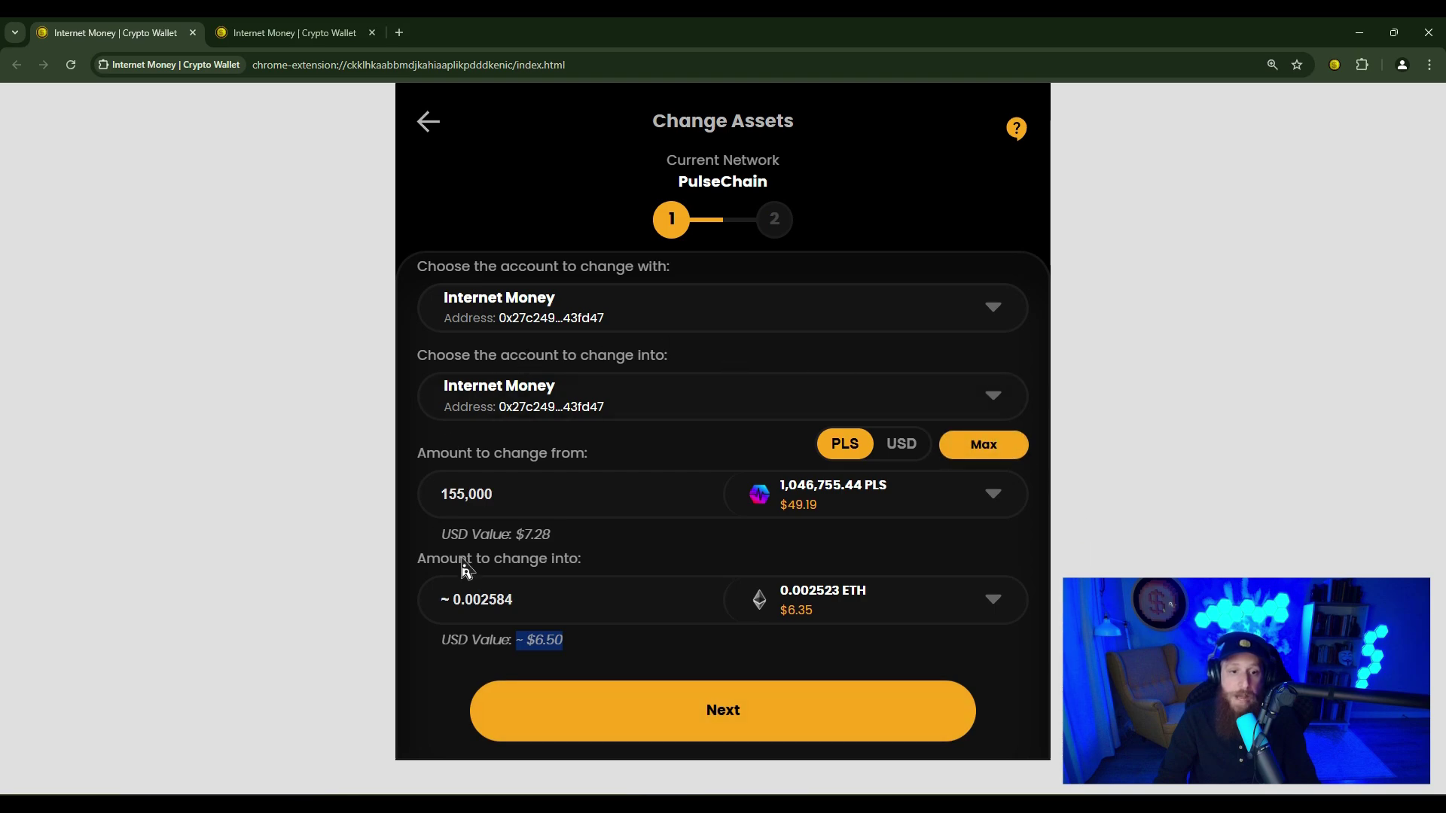
Step: Advance to the Confirm Transaction step for 155,000 PLS to ETH
click(699, 716)
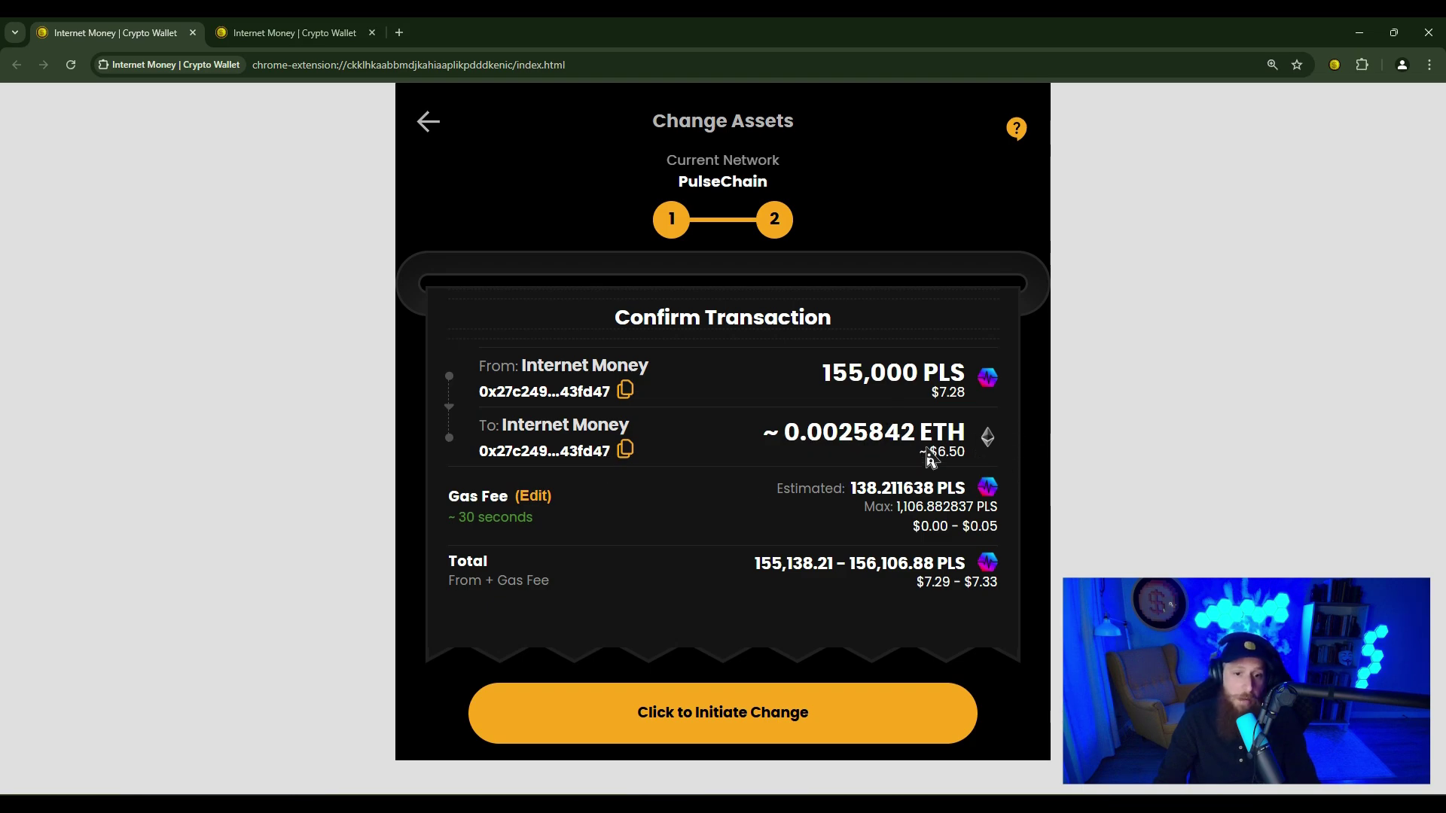
click(536, 501)
click(964, 591)
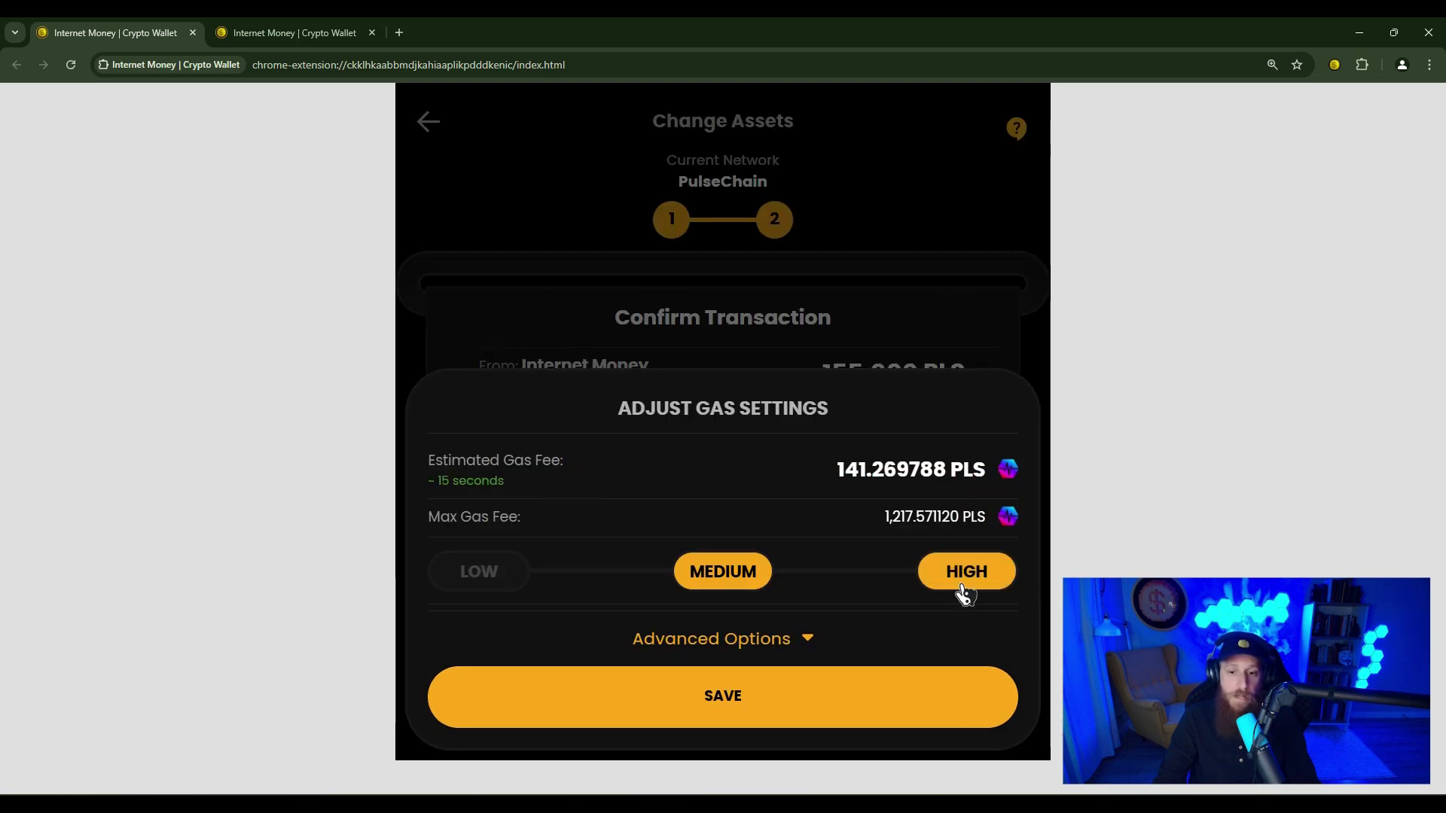
click(476, 575)
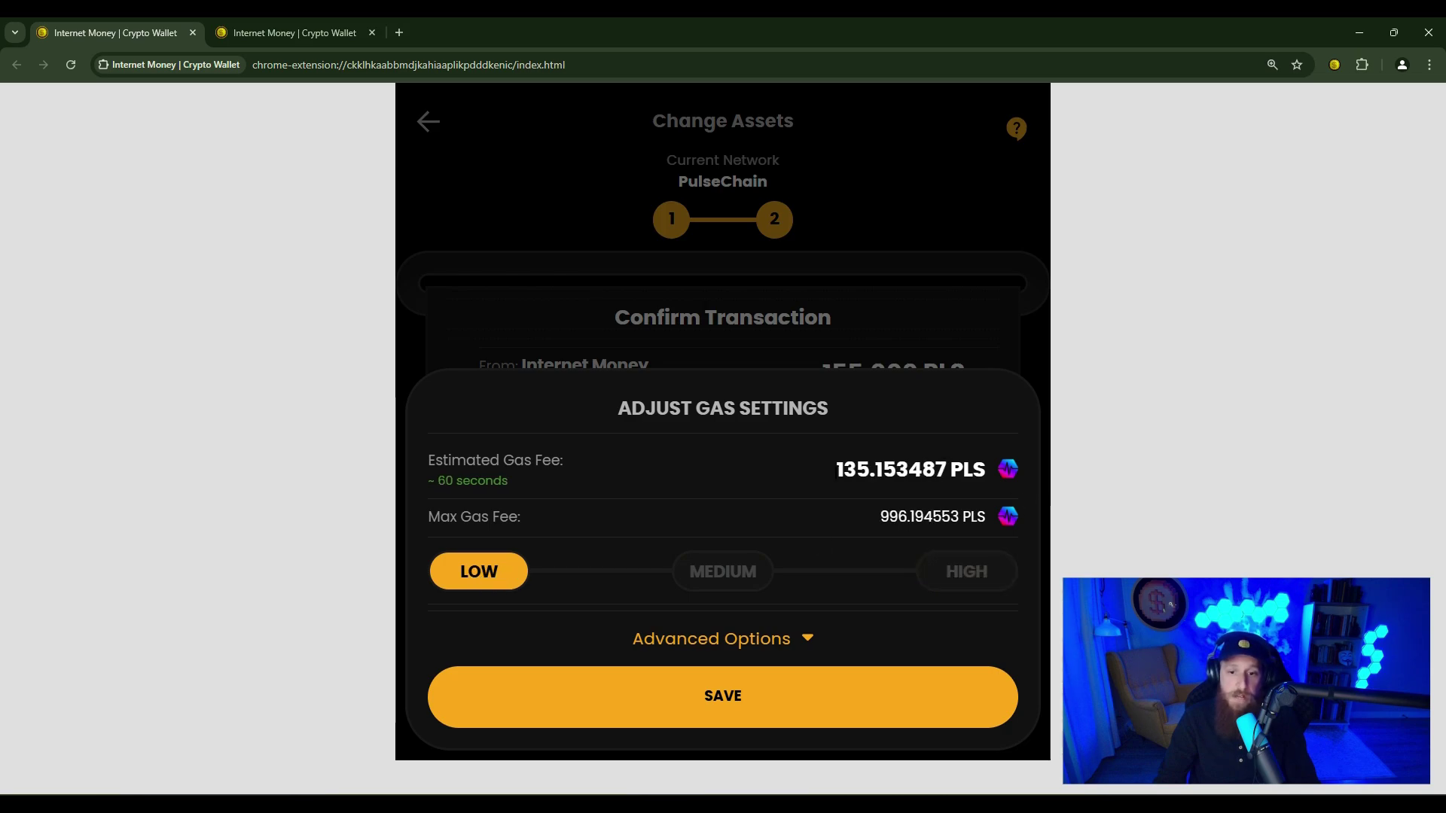
click(755, 574)
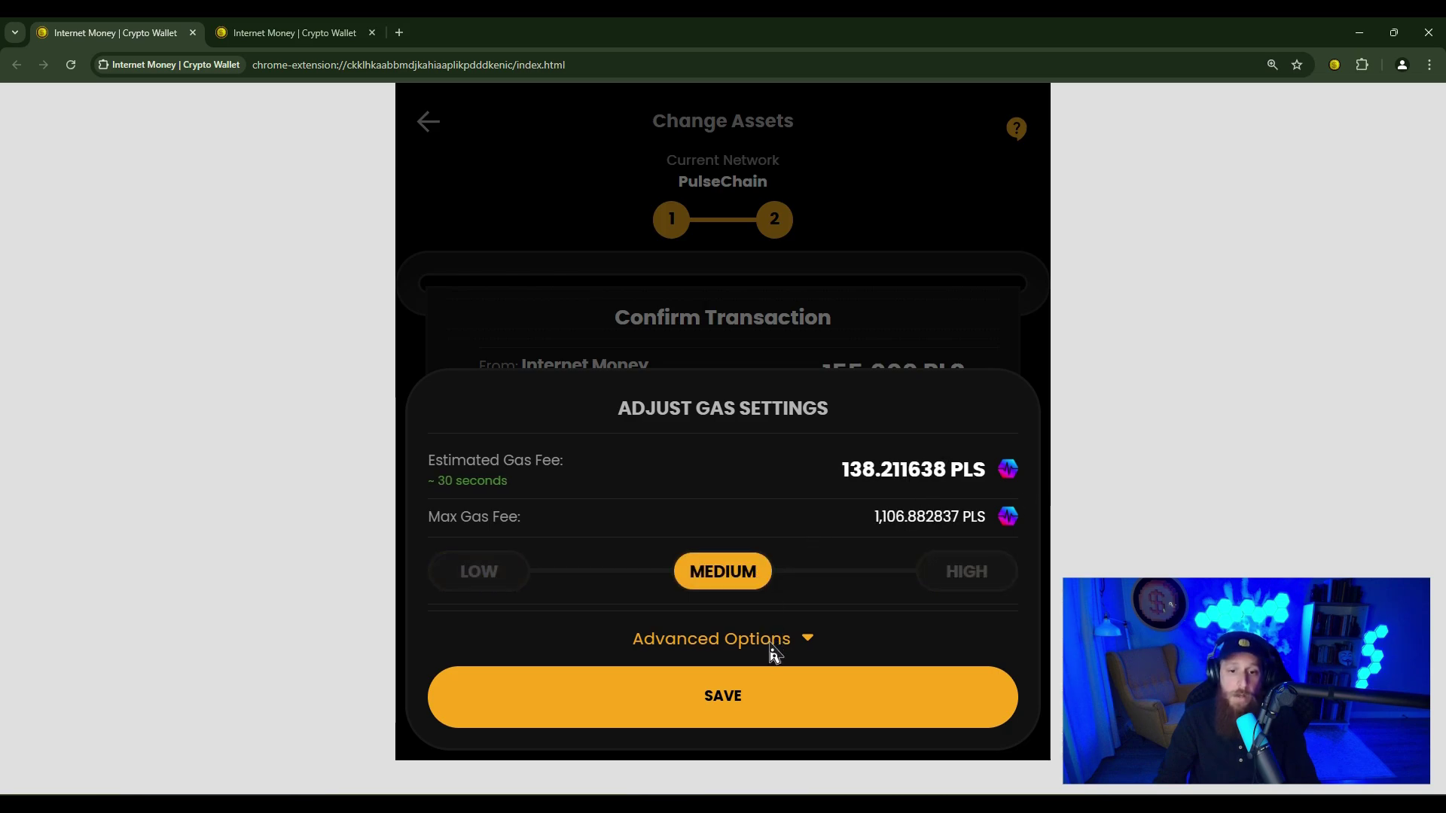
click(769, 643)
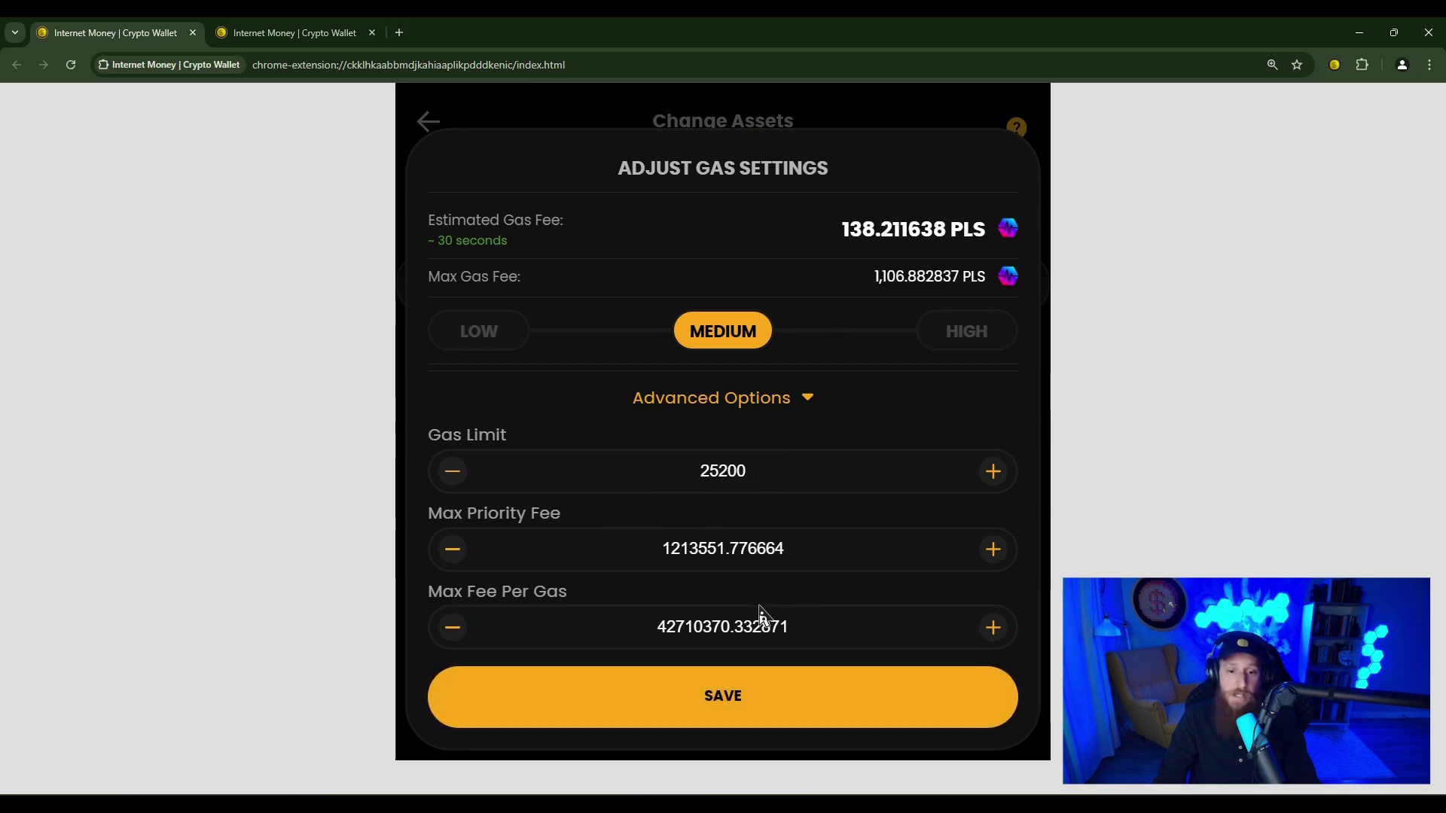
Step: Save the gas settings and initiate the PLS-to-ETH change
click(773, 711)
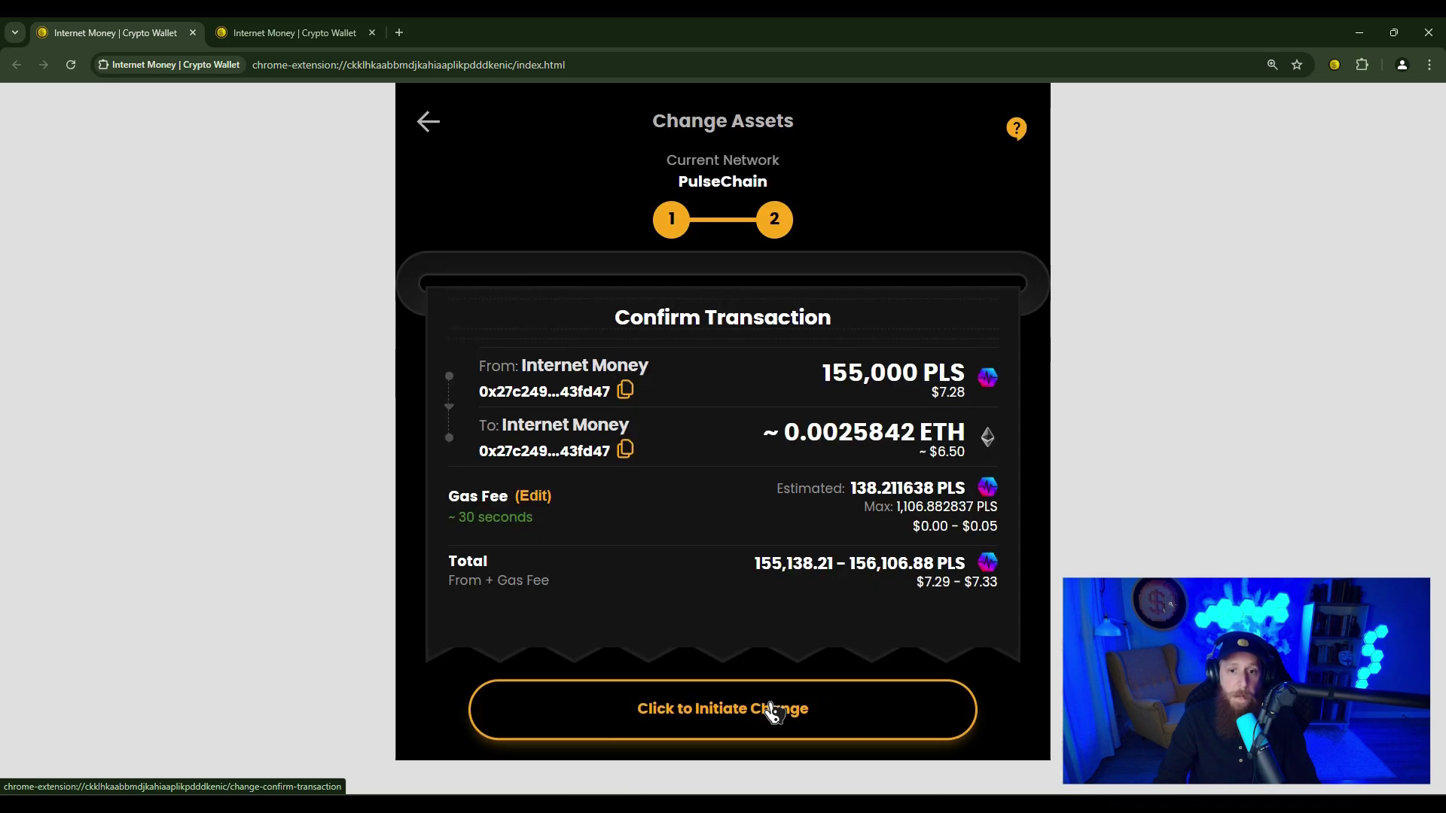
click(706, 737)
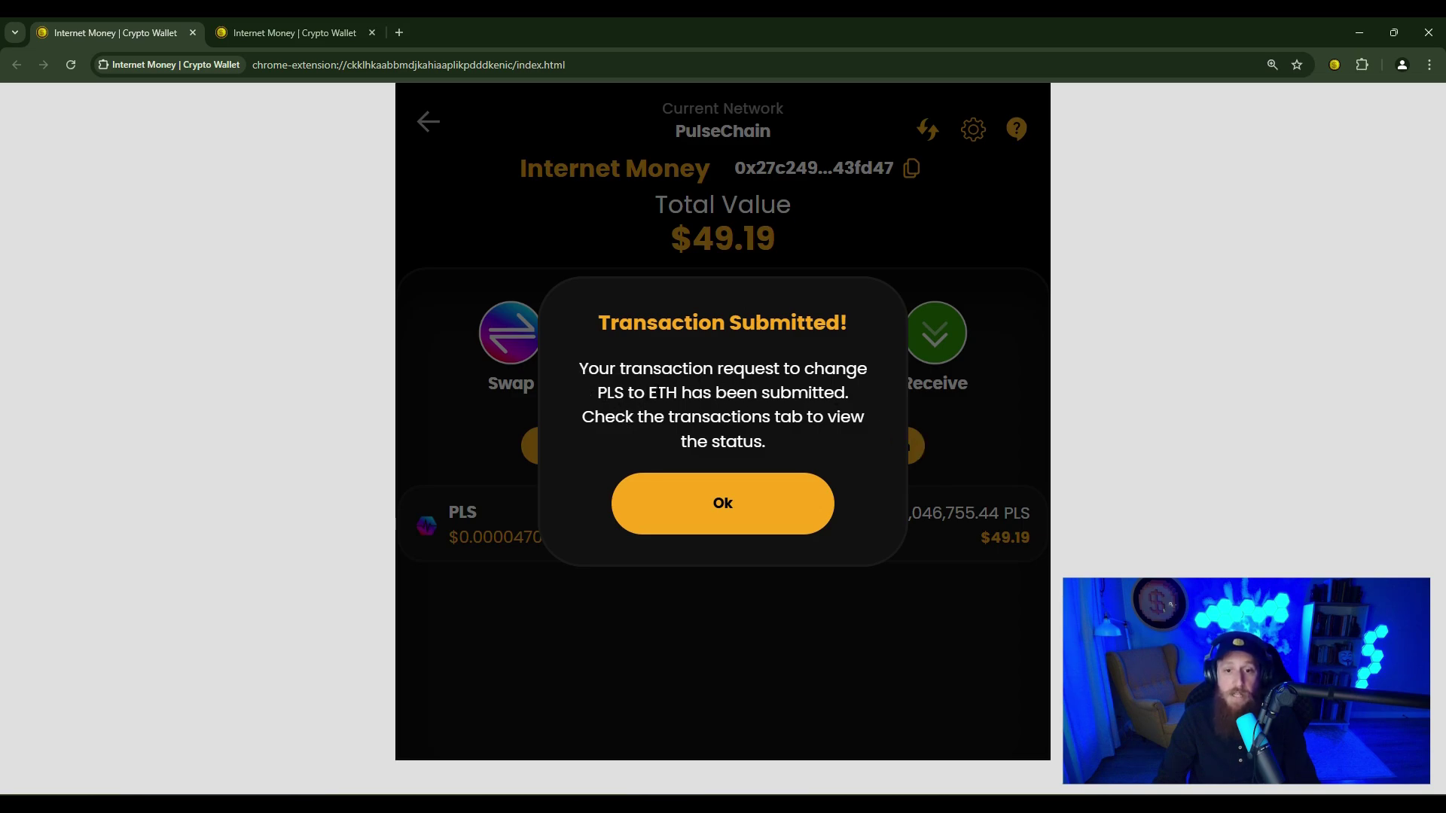
Step: Dismiss the submitted notice and open the 155,000 PLS change in the transaction history
click(729, 509)
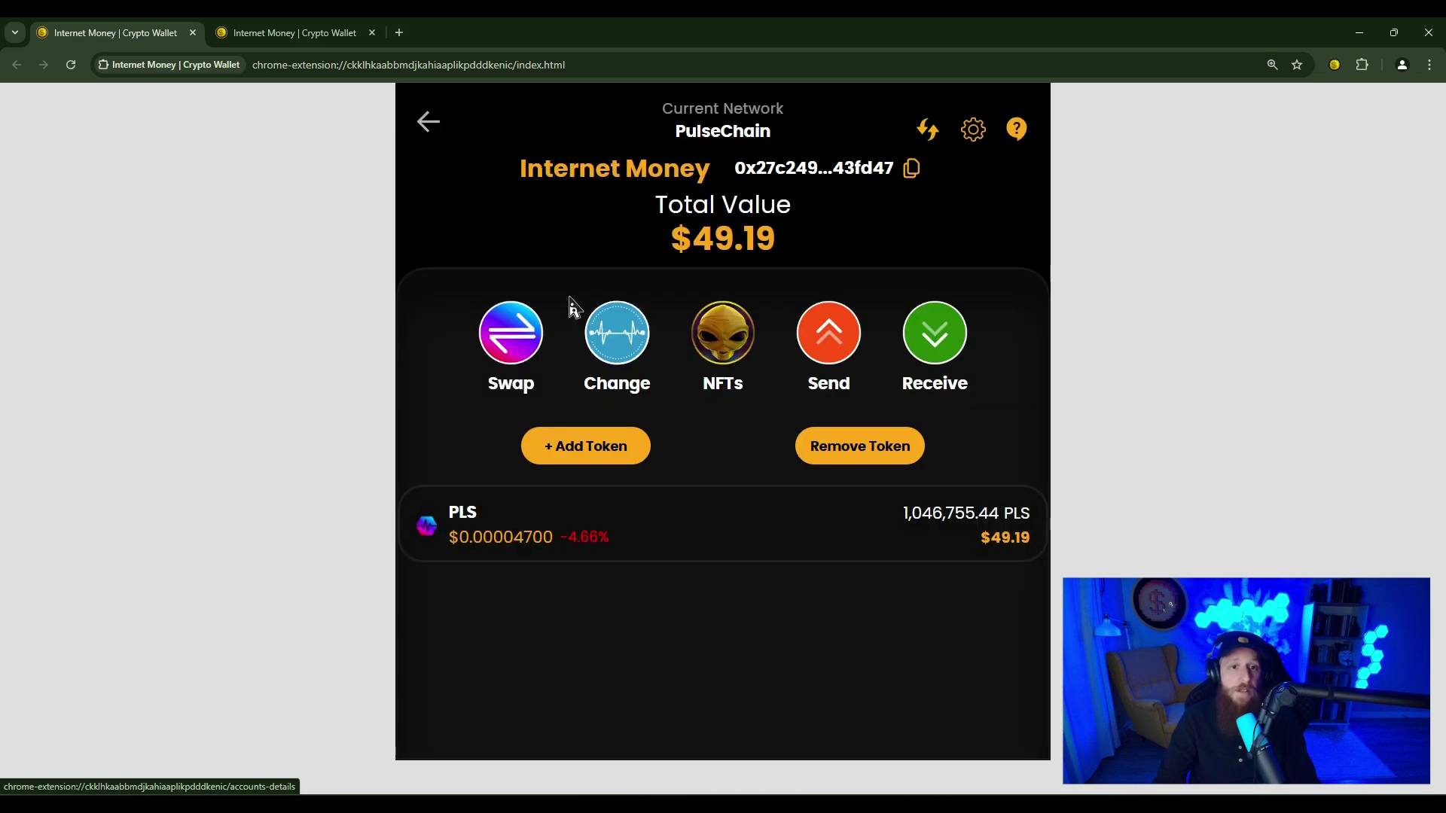
click(429, 128)
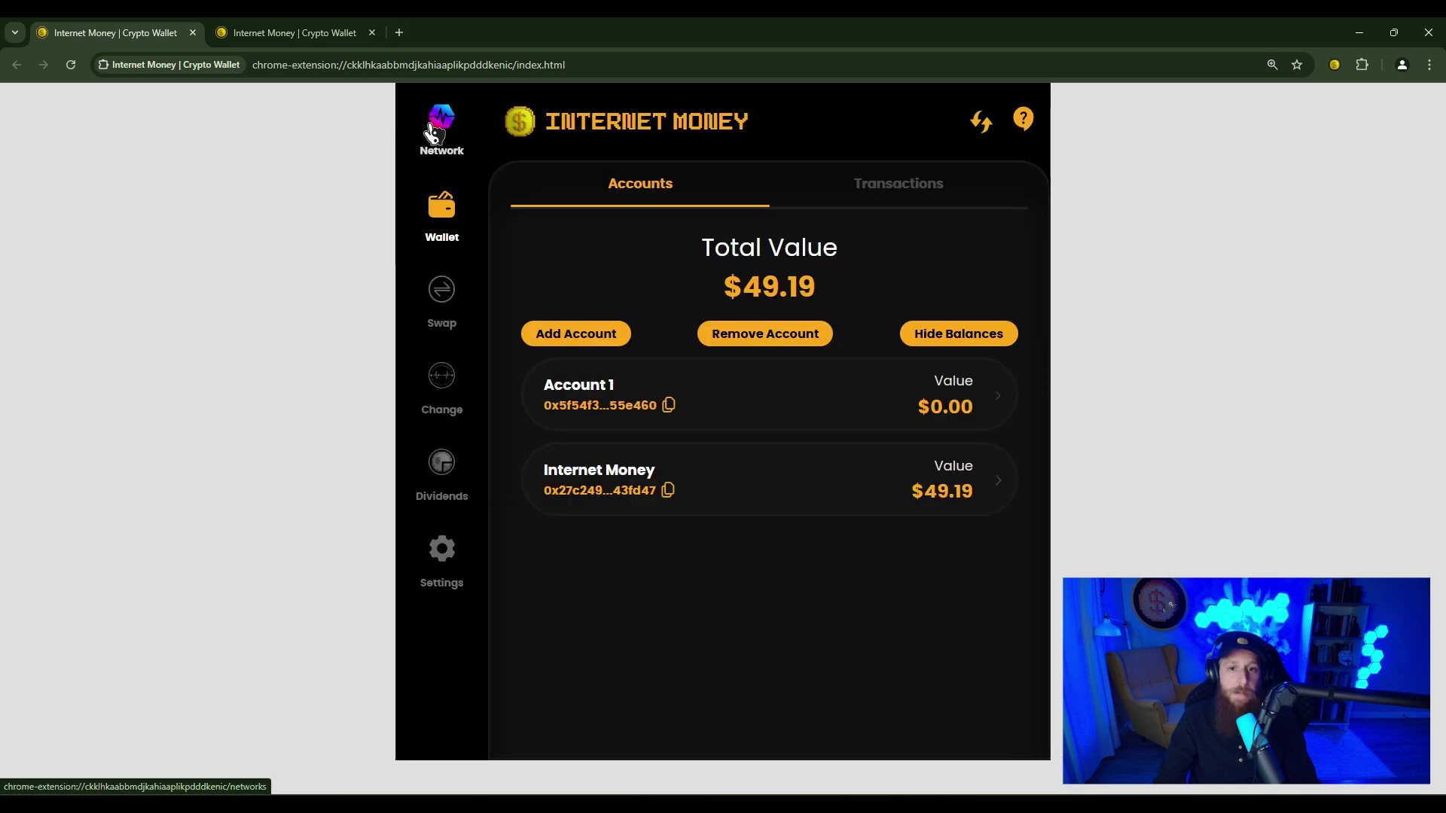
click(888, 202)
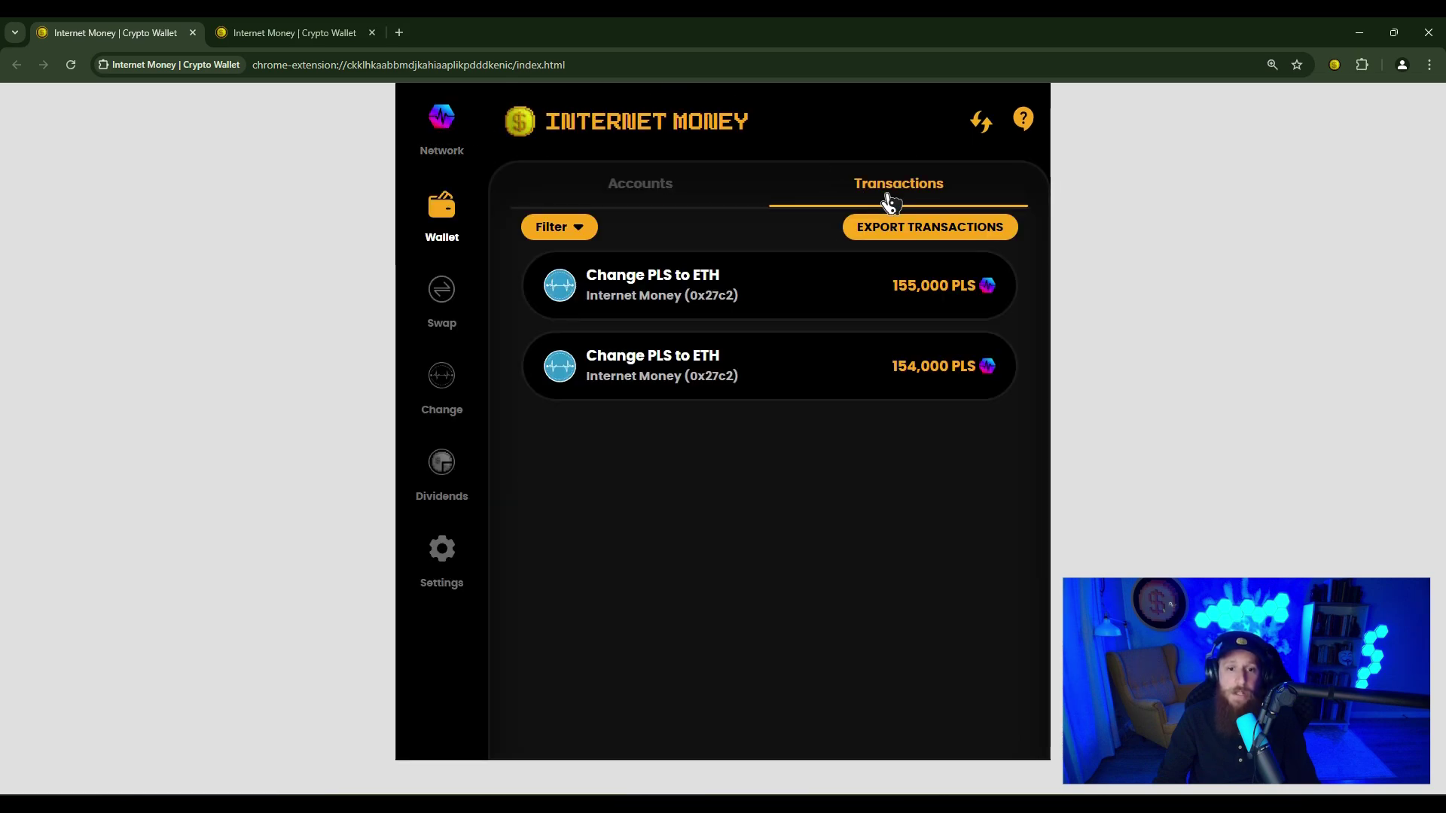
click(743, 303)
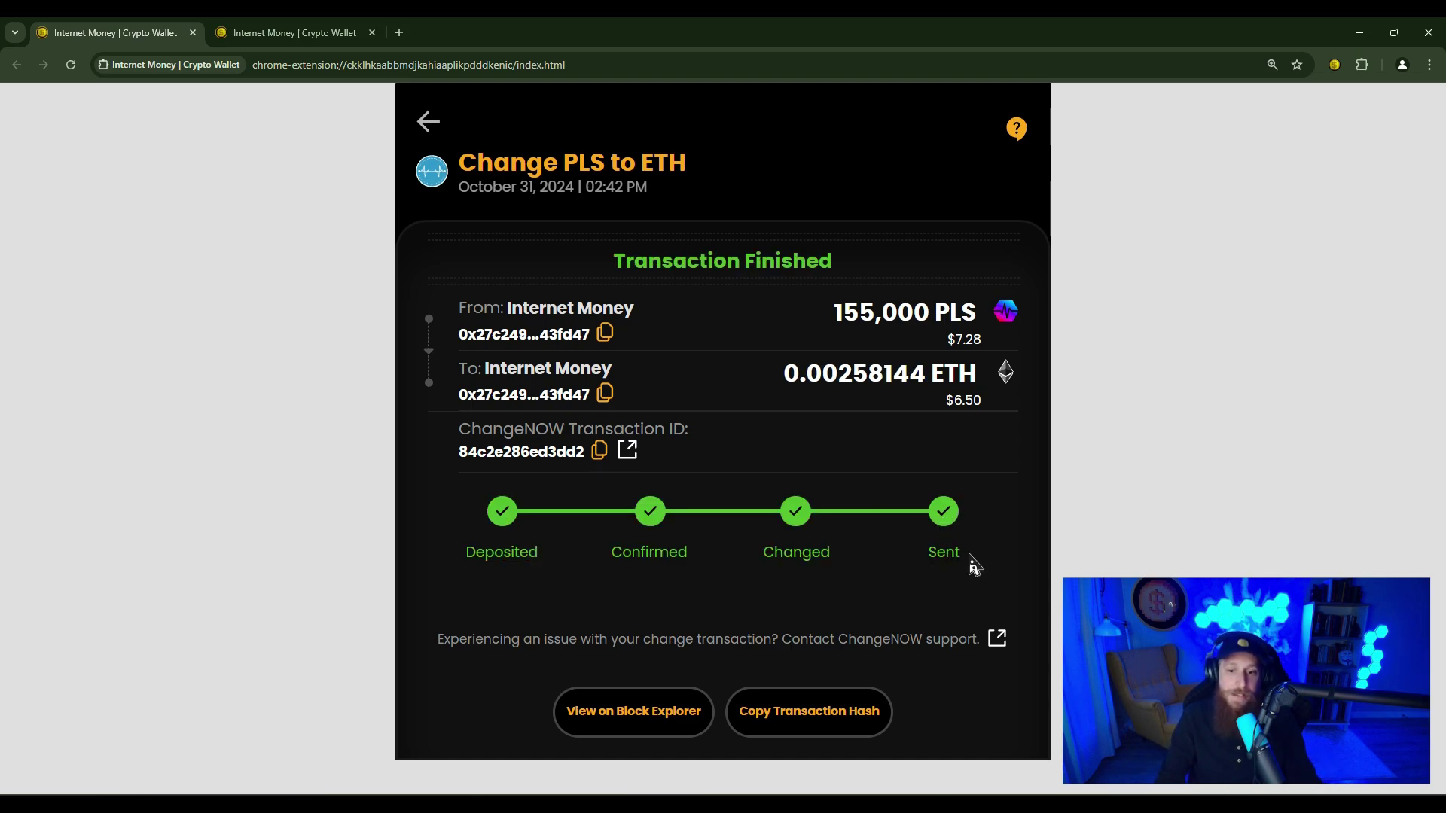
Step: Switch the wallet to the Ethereum network and return to the accounts overview
click(429, 128)
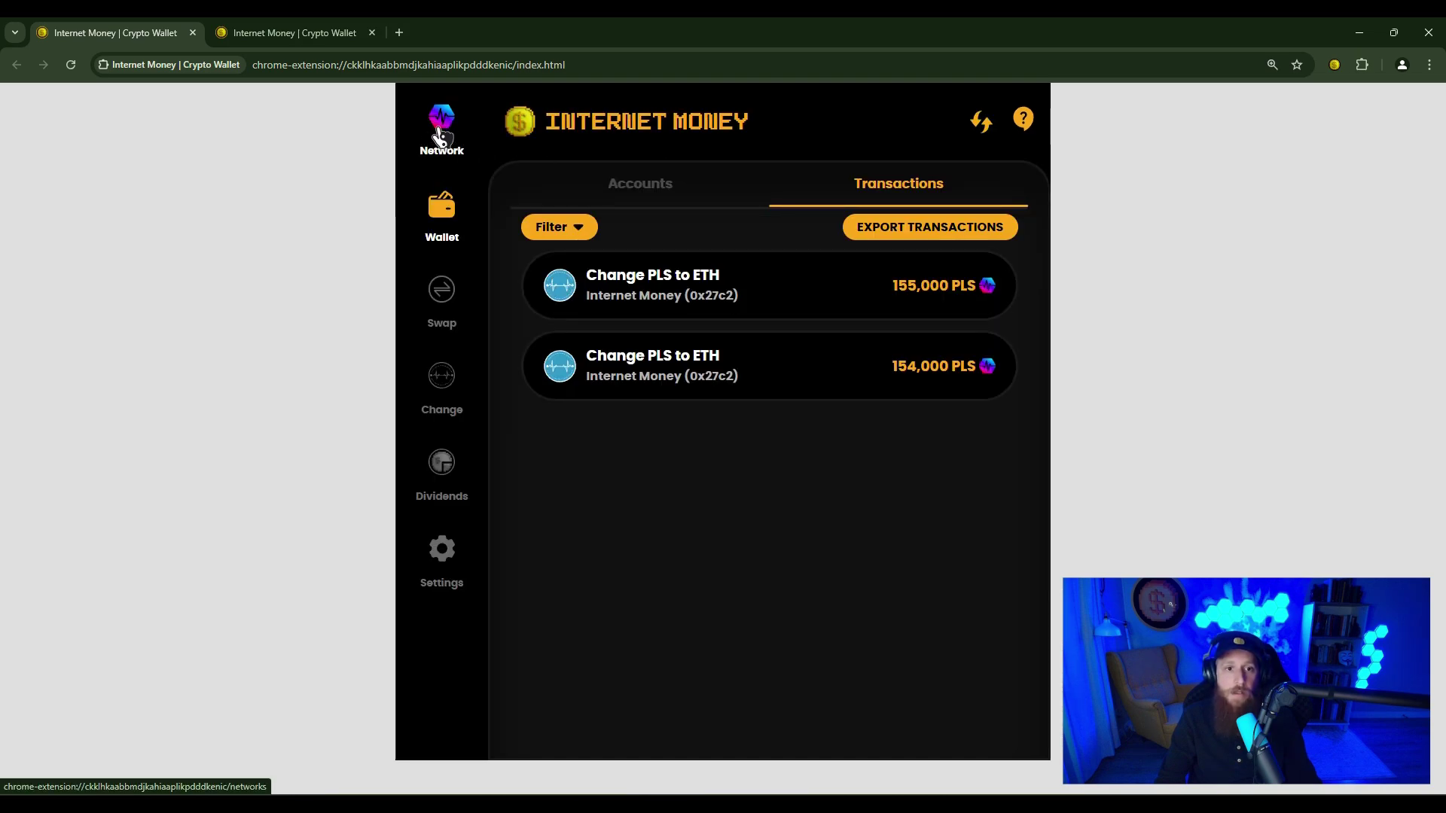
click(441, 134)
click(670, 294)
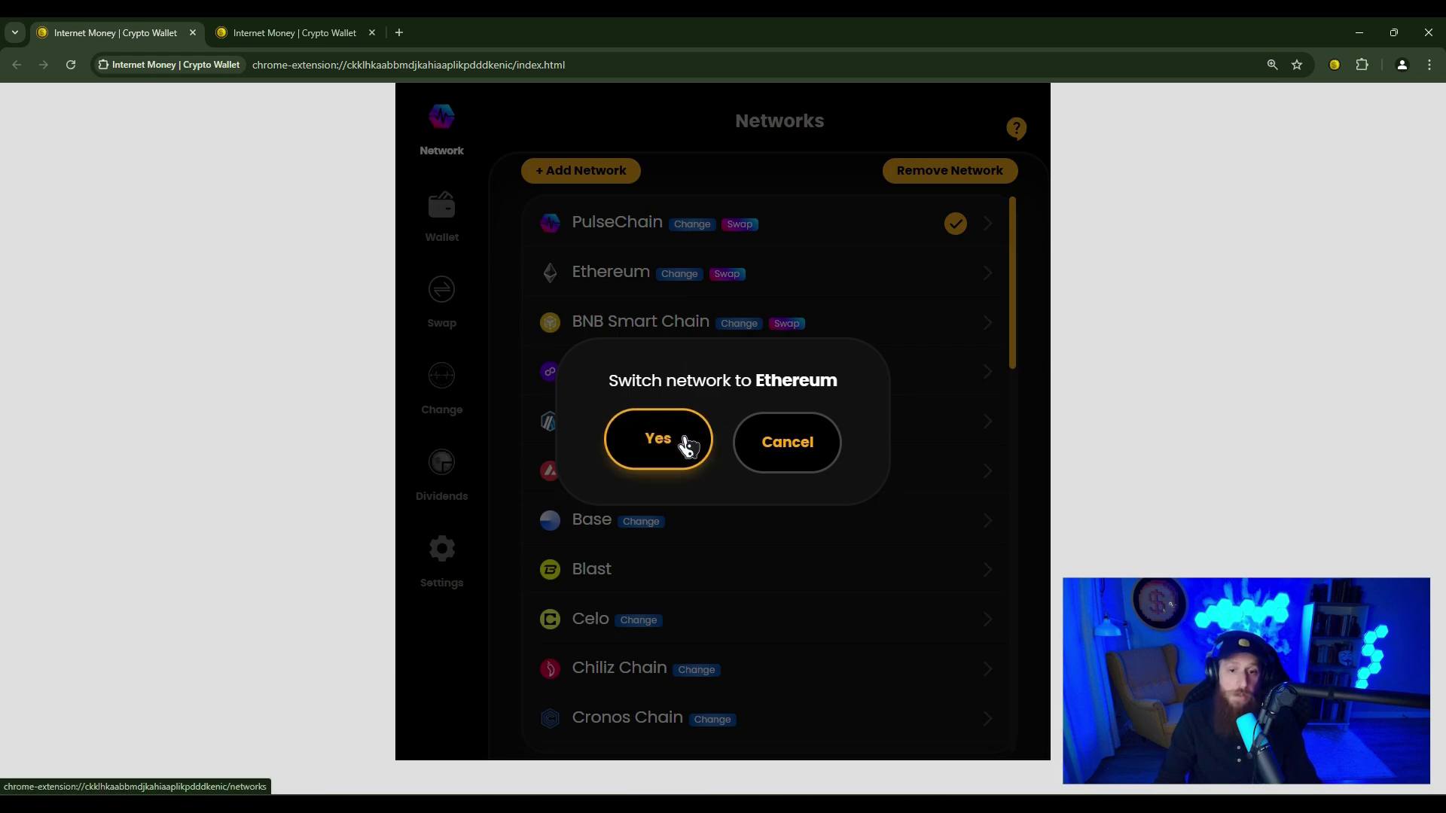
click(686, 445)
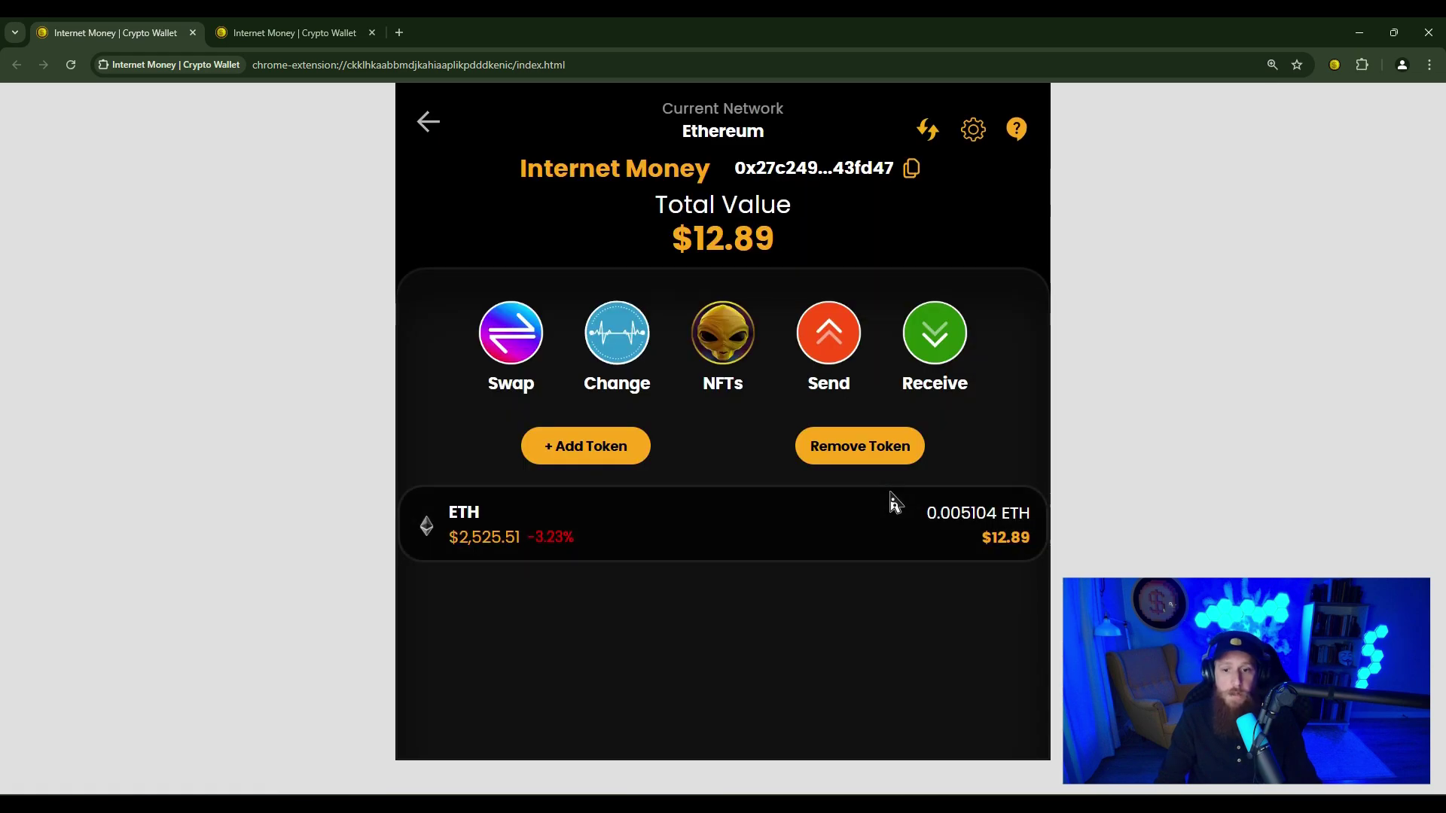
click(443, 124)
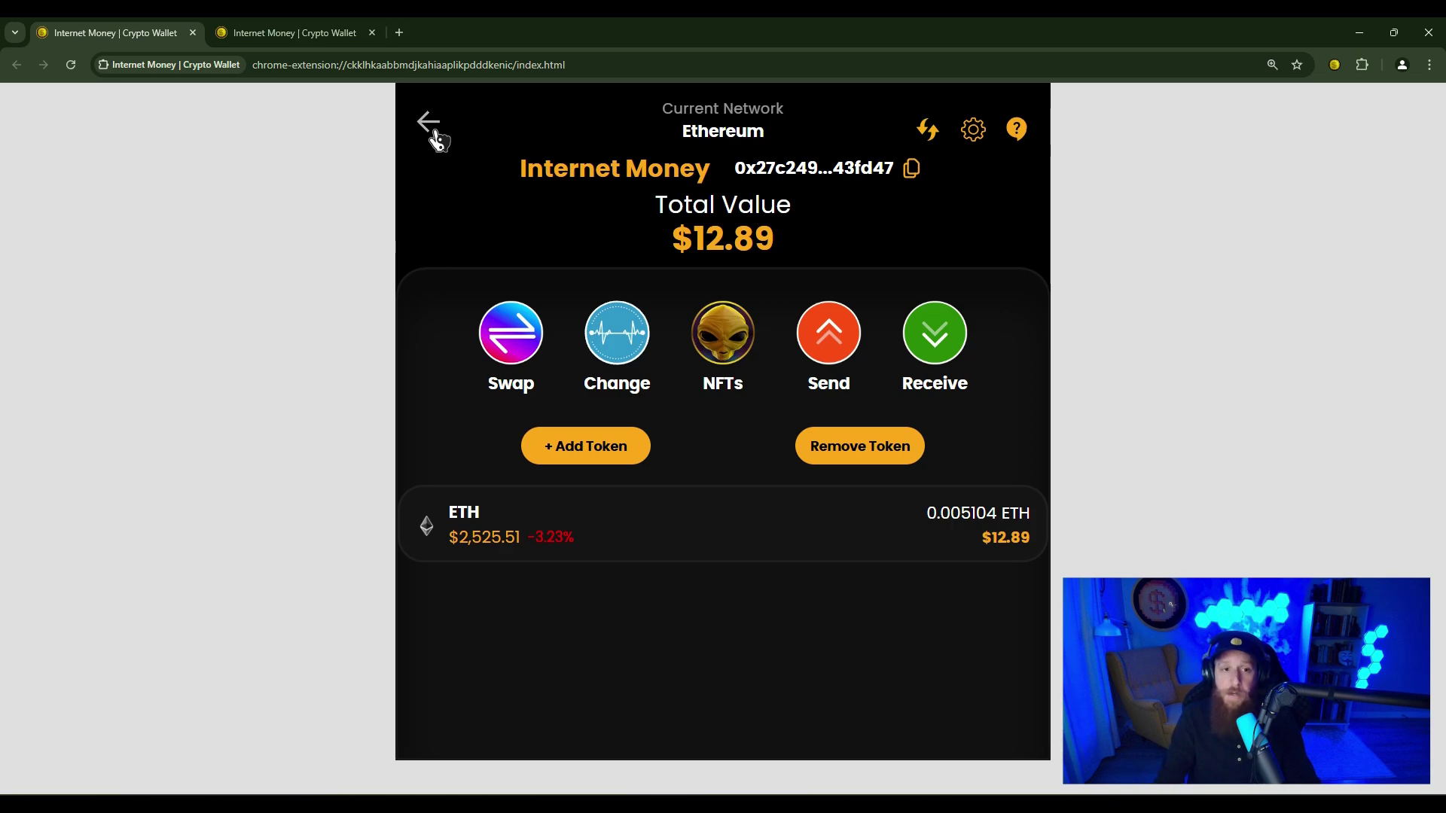
Step: Switch the wallet back to the PulseChain network and go to the wallet overview
click(435, 134)
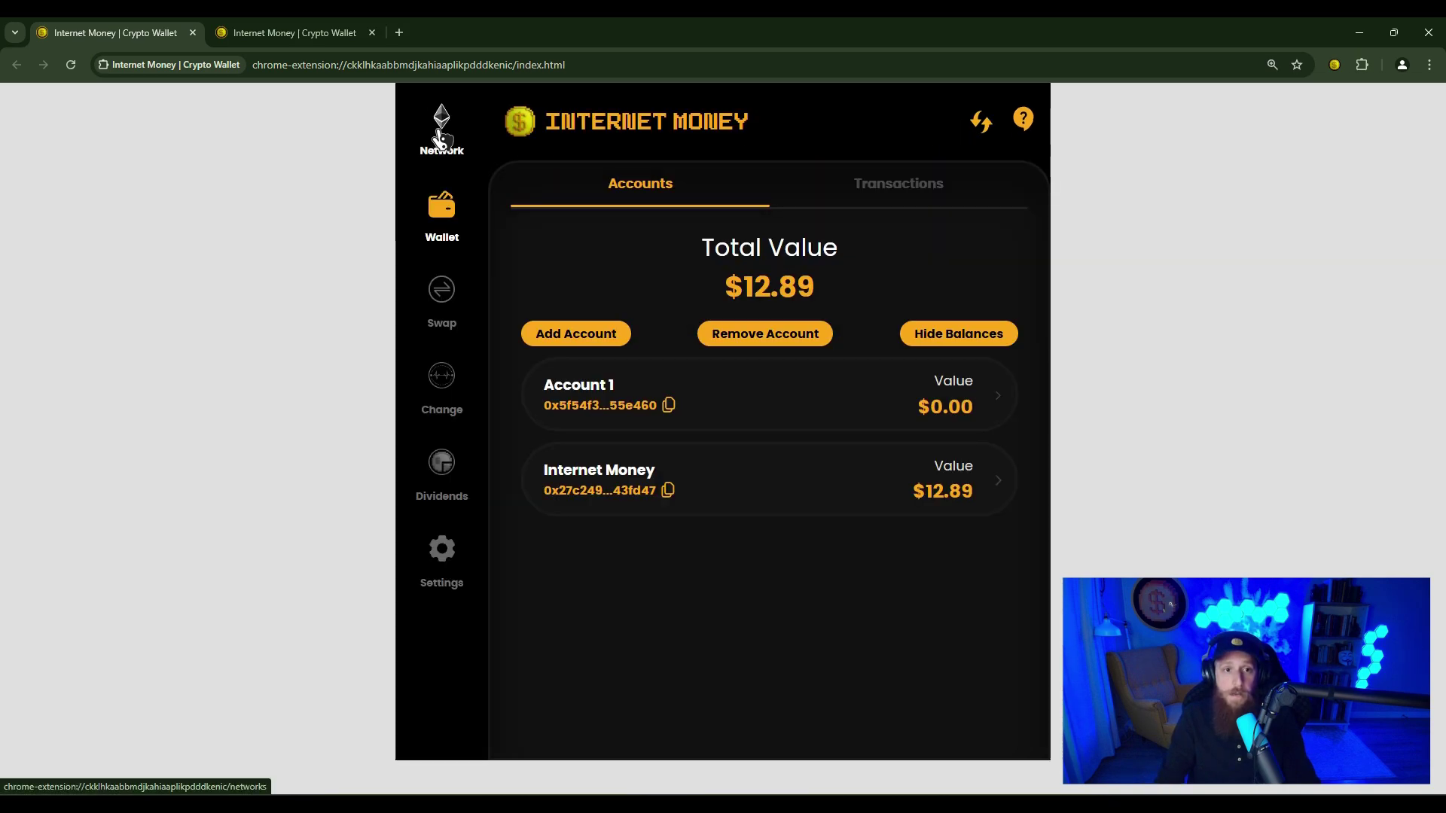
click(439, 127)
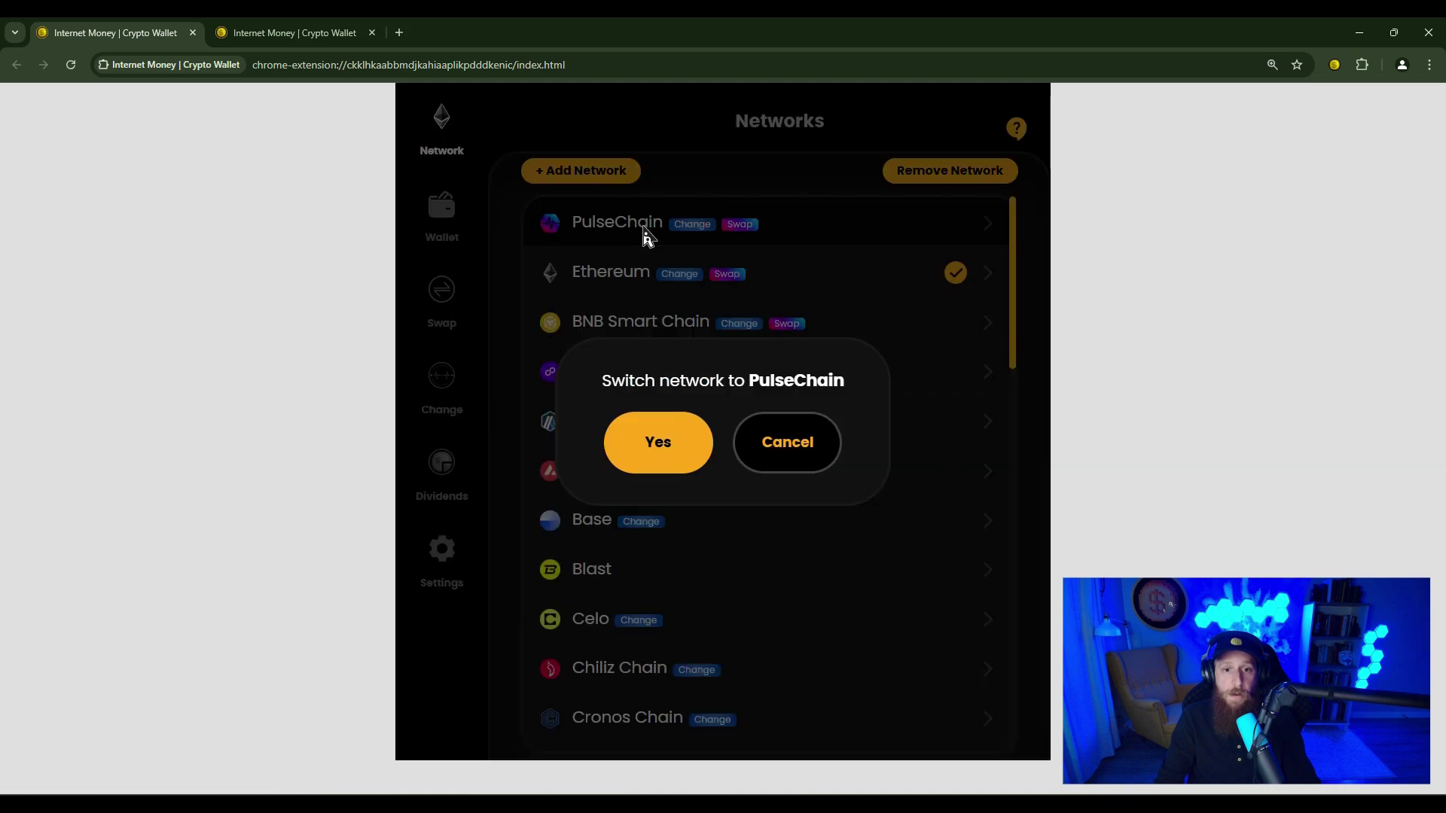
click(668, 467)
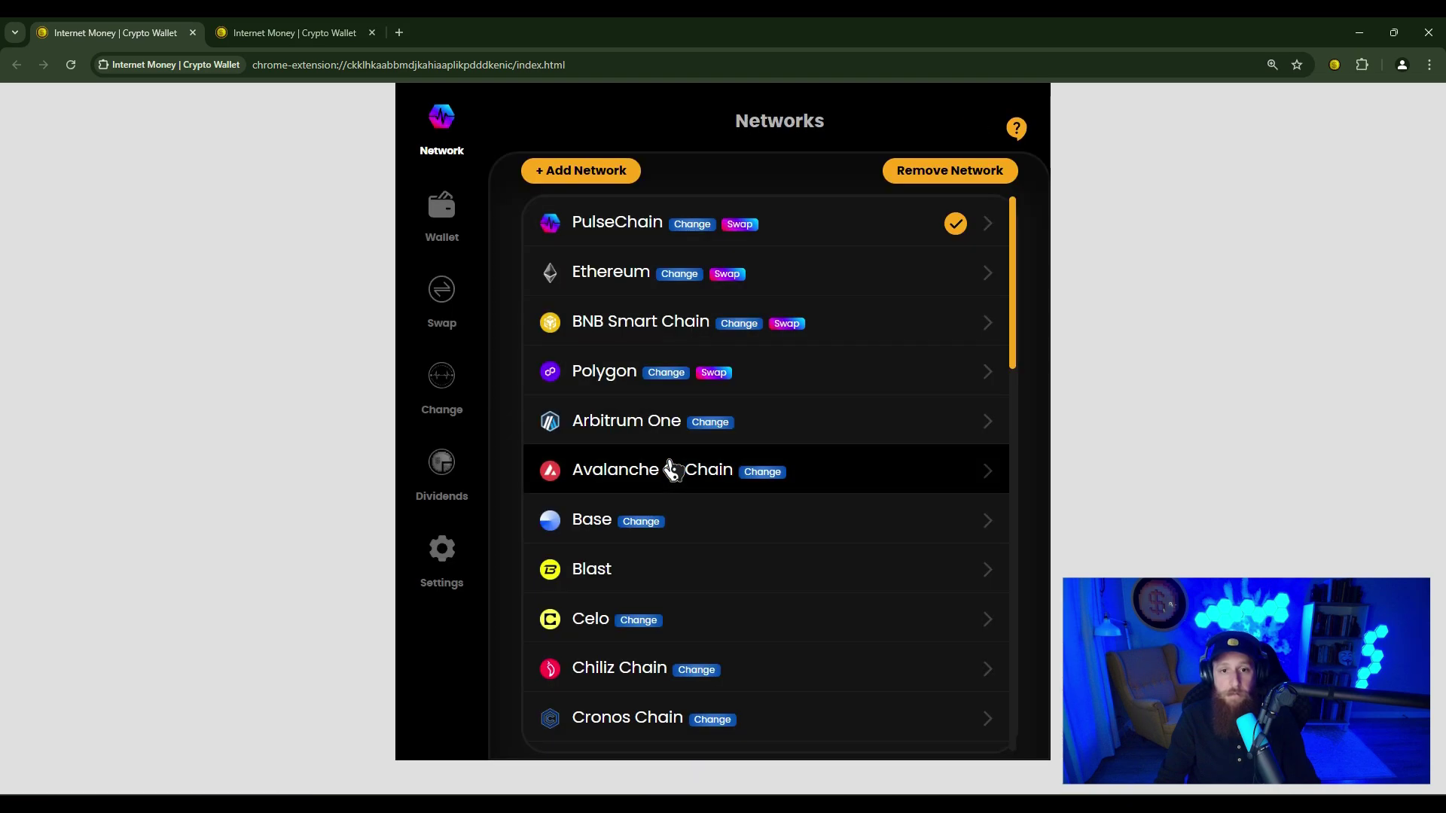
click(451, 239)
Step: Open the 155,000 PLS change transaction on the Otterscan block explorer, then return to the wallet tab
click(868, 191)
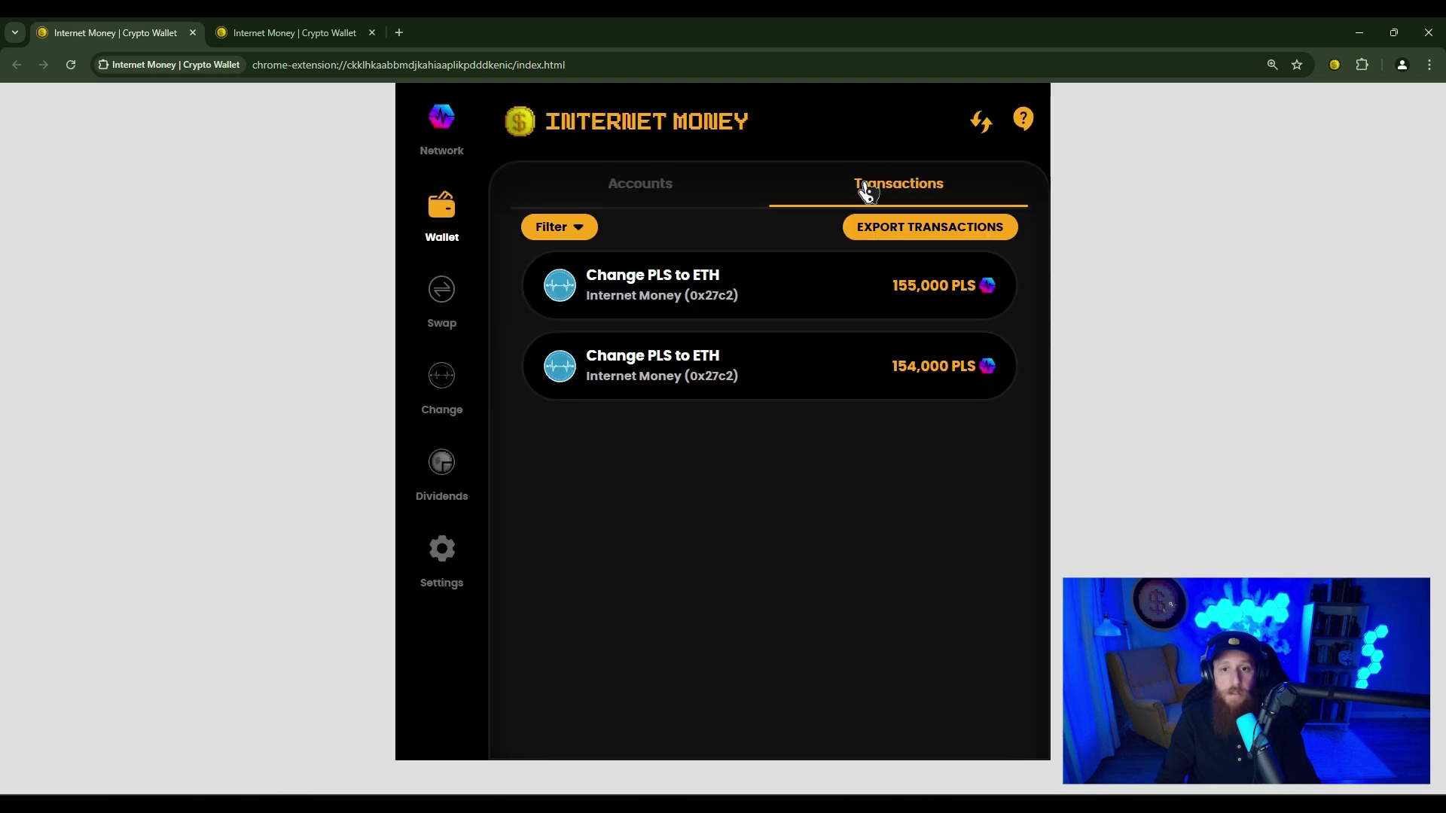
click(769, 311)
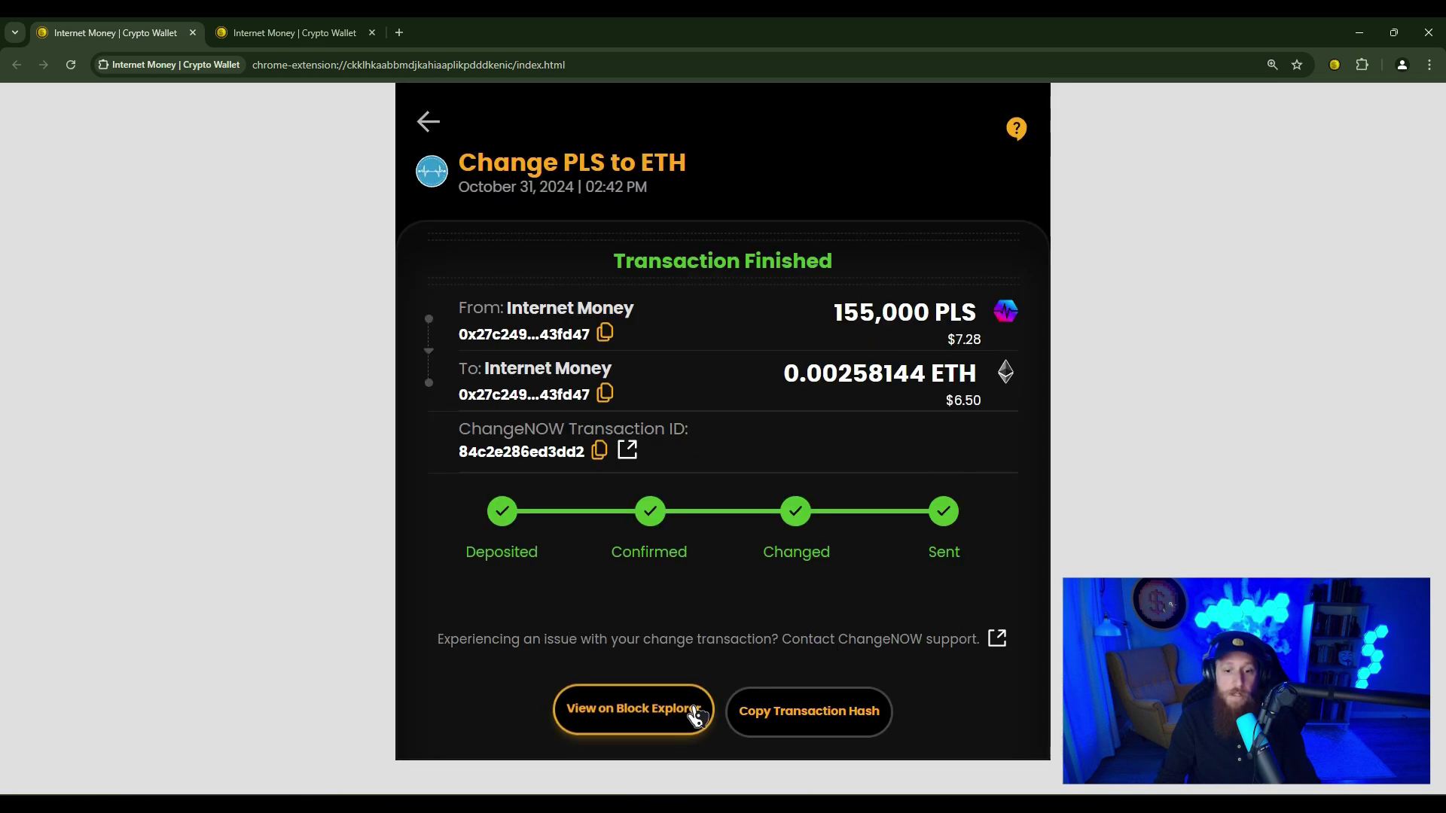
click(626, 708)
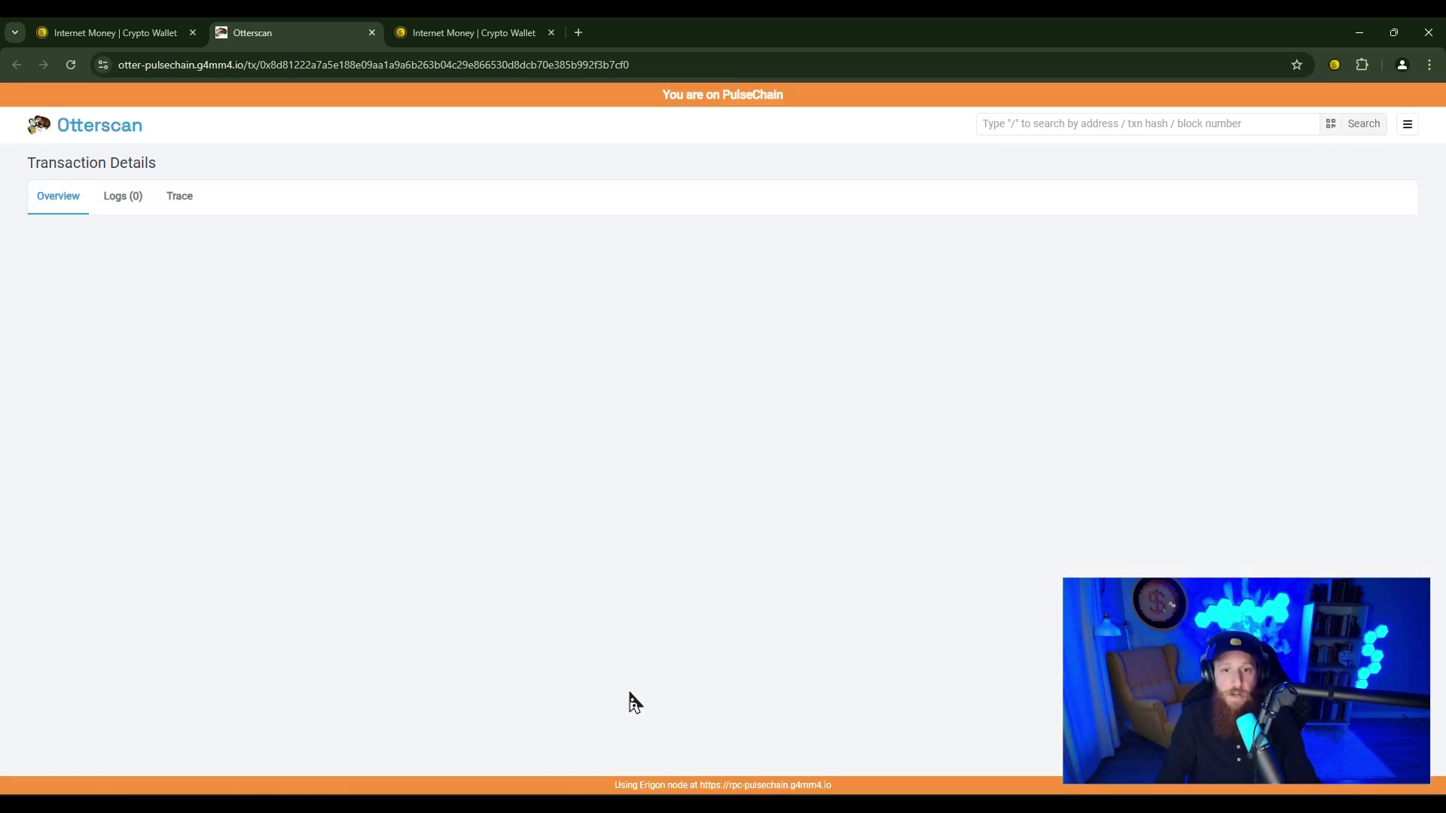
key(ctrl+shift+Tab)
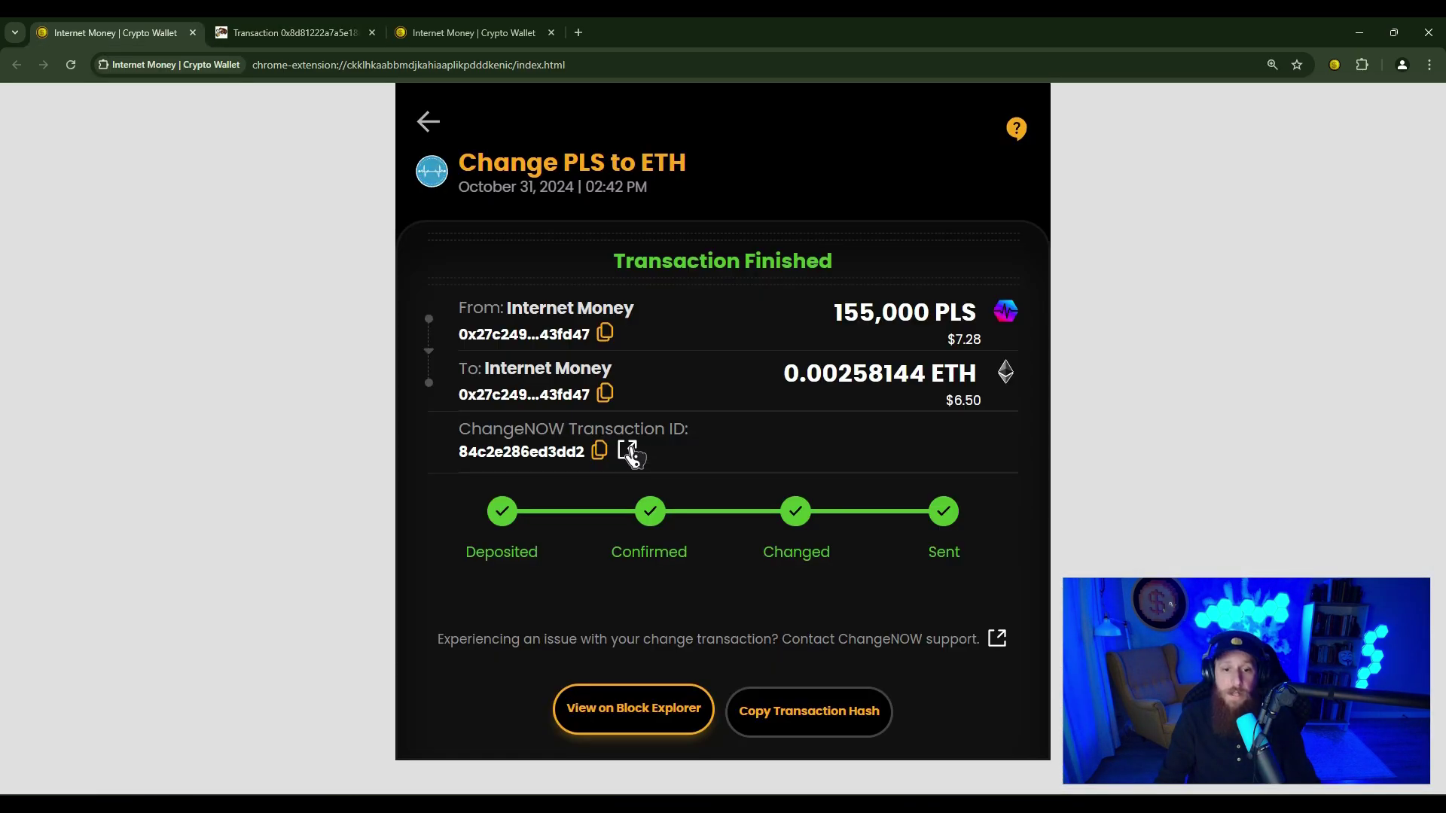
Step: Open the exchange on ChangeNOW's website and review its details: 155000 PLS received, 0.00258144 ETH sent
click(628, 451)
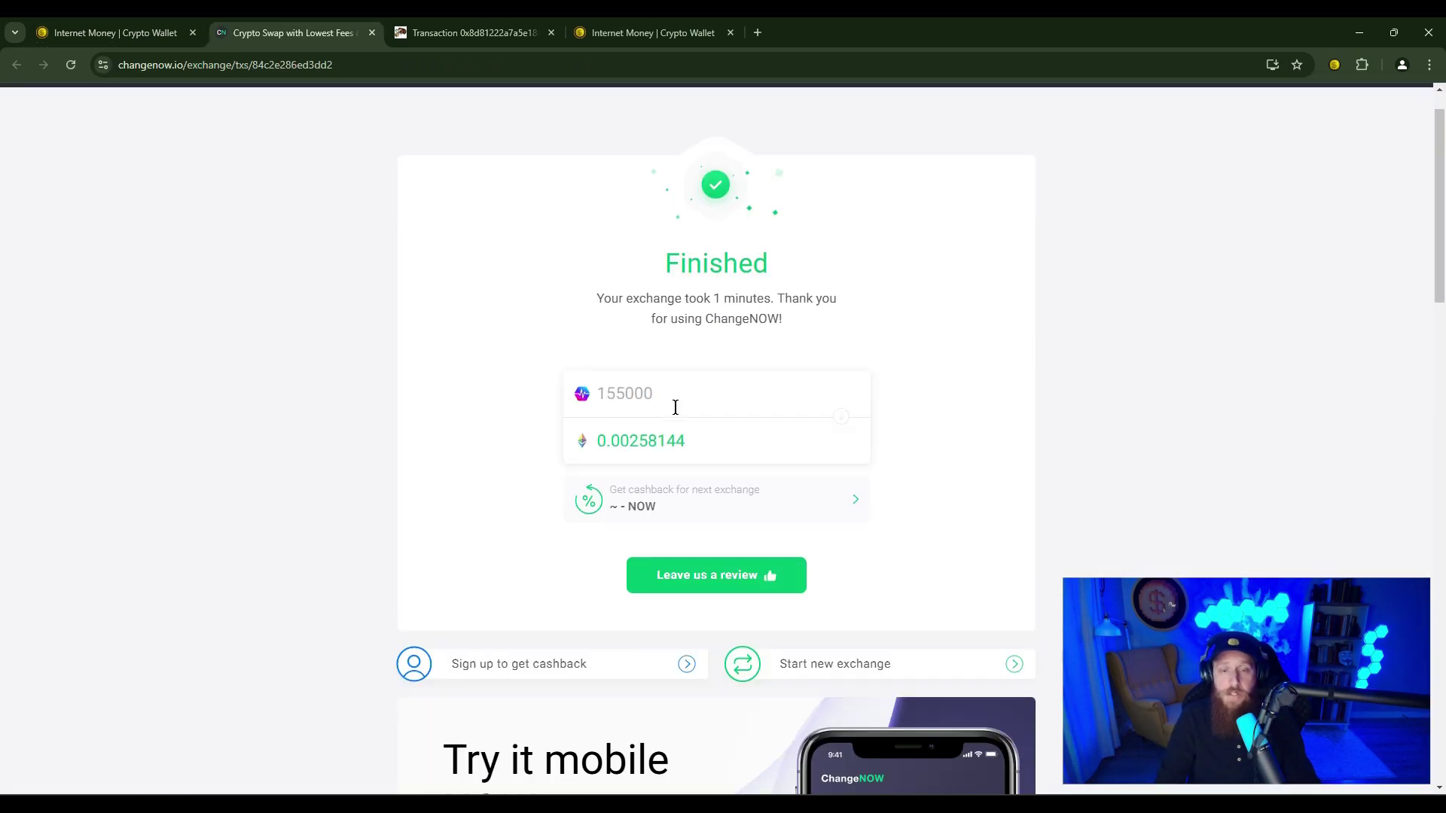
scroll(777, 501, down, 4)
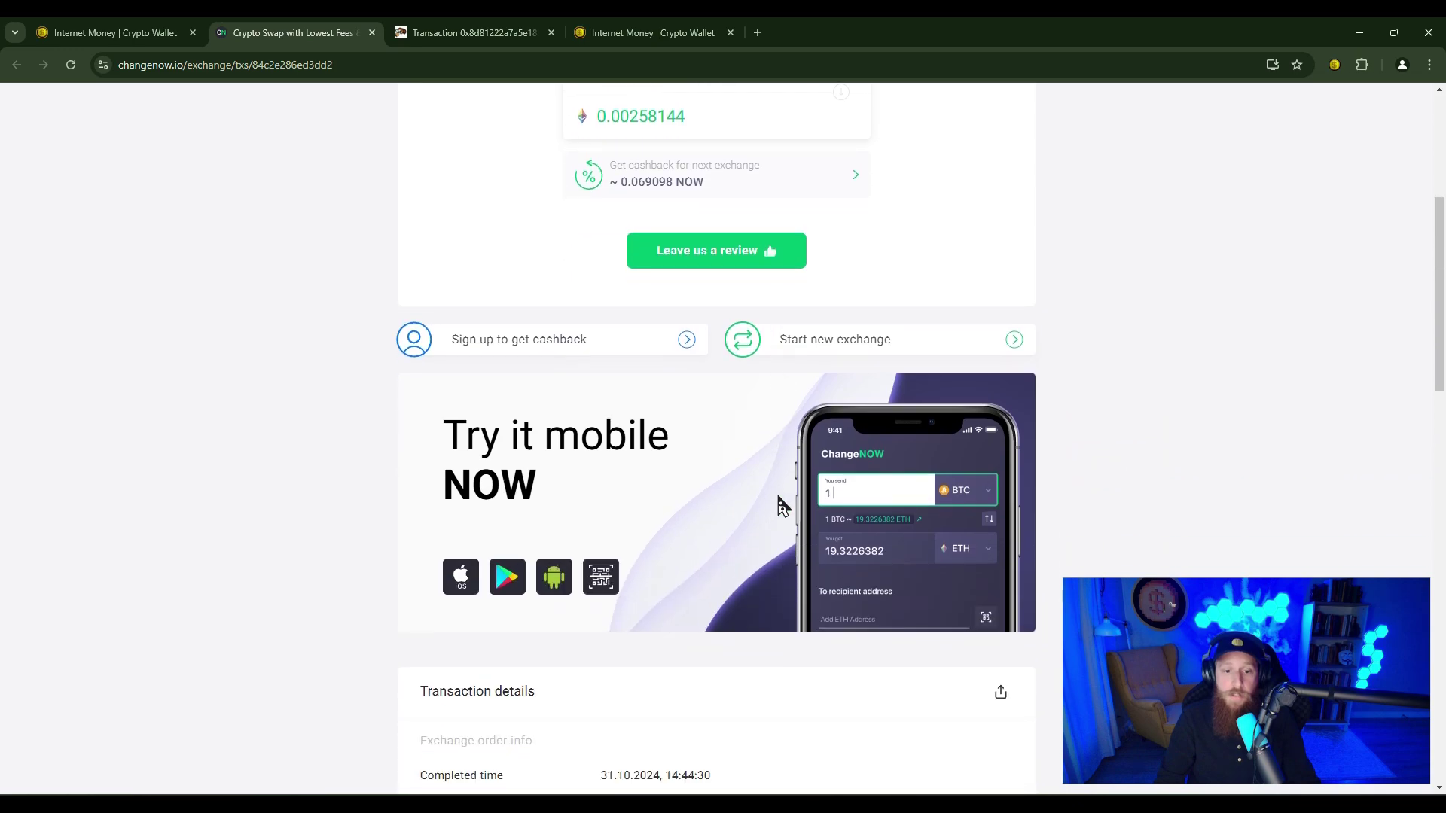
scroll(779, 505, down, 5)
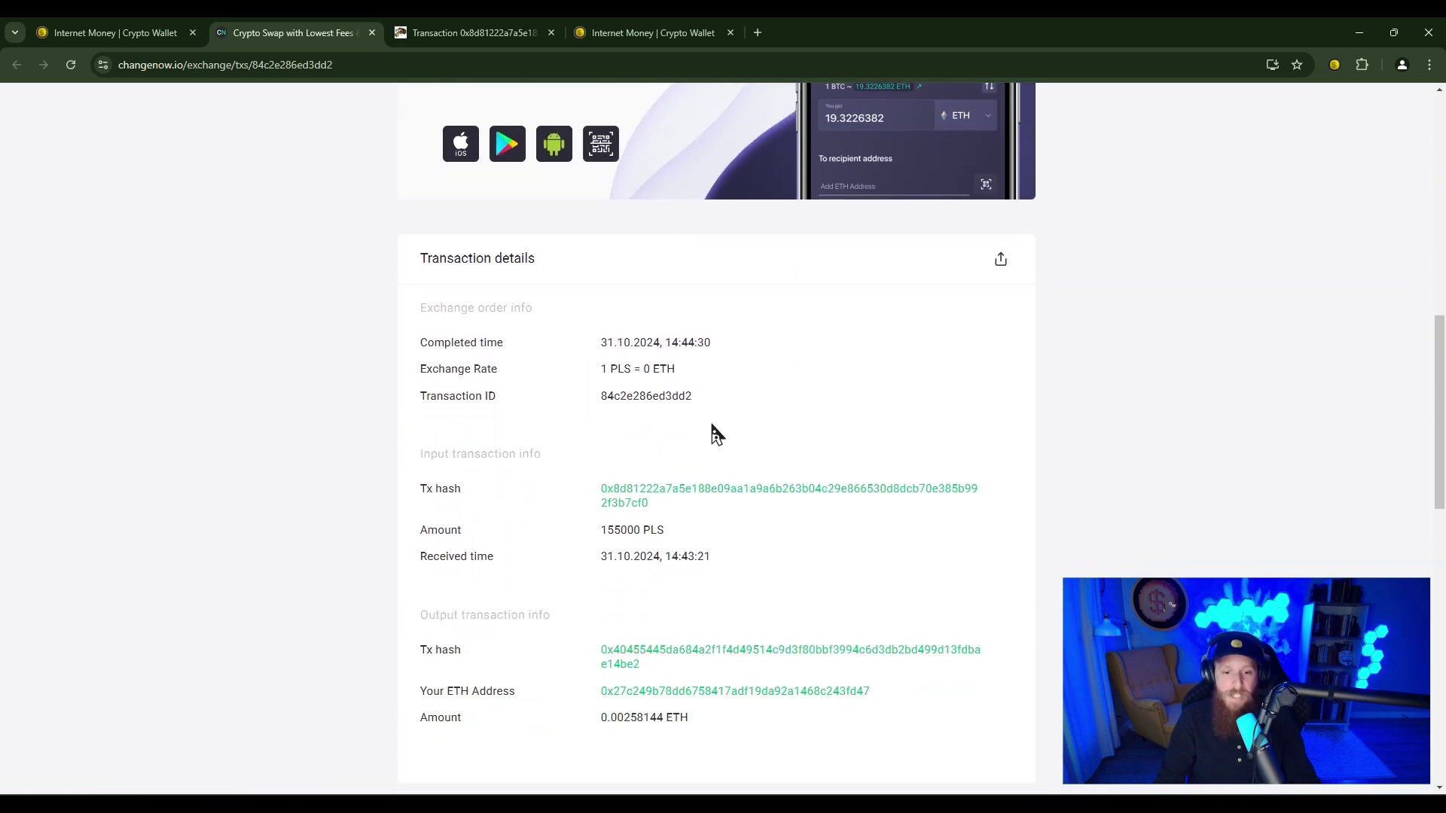
scroll(715, 434, down, 2)
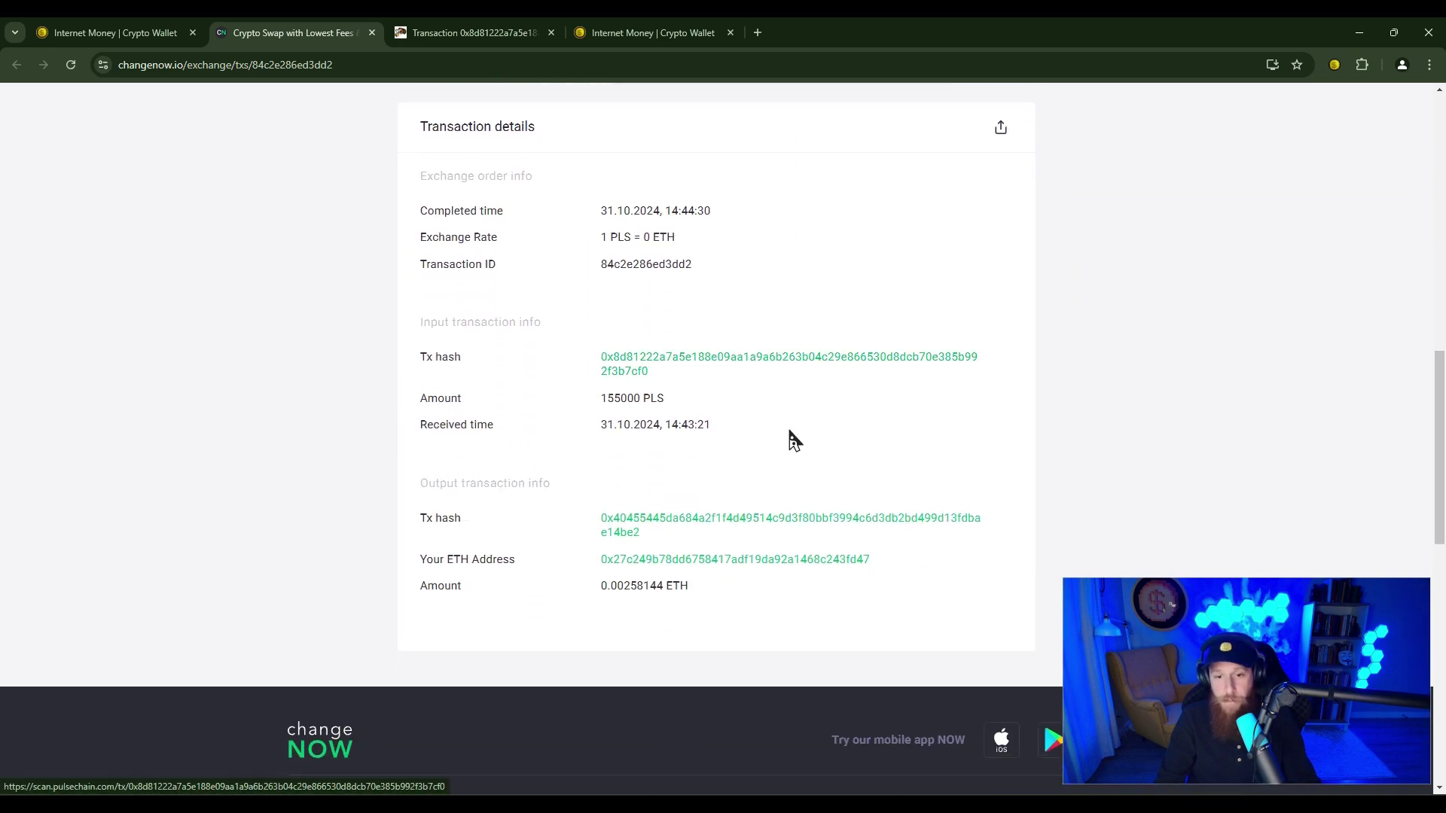
scroll(1084, 507, up, 3)
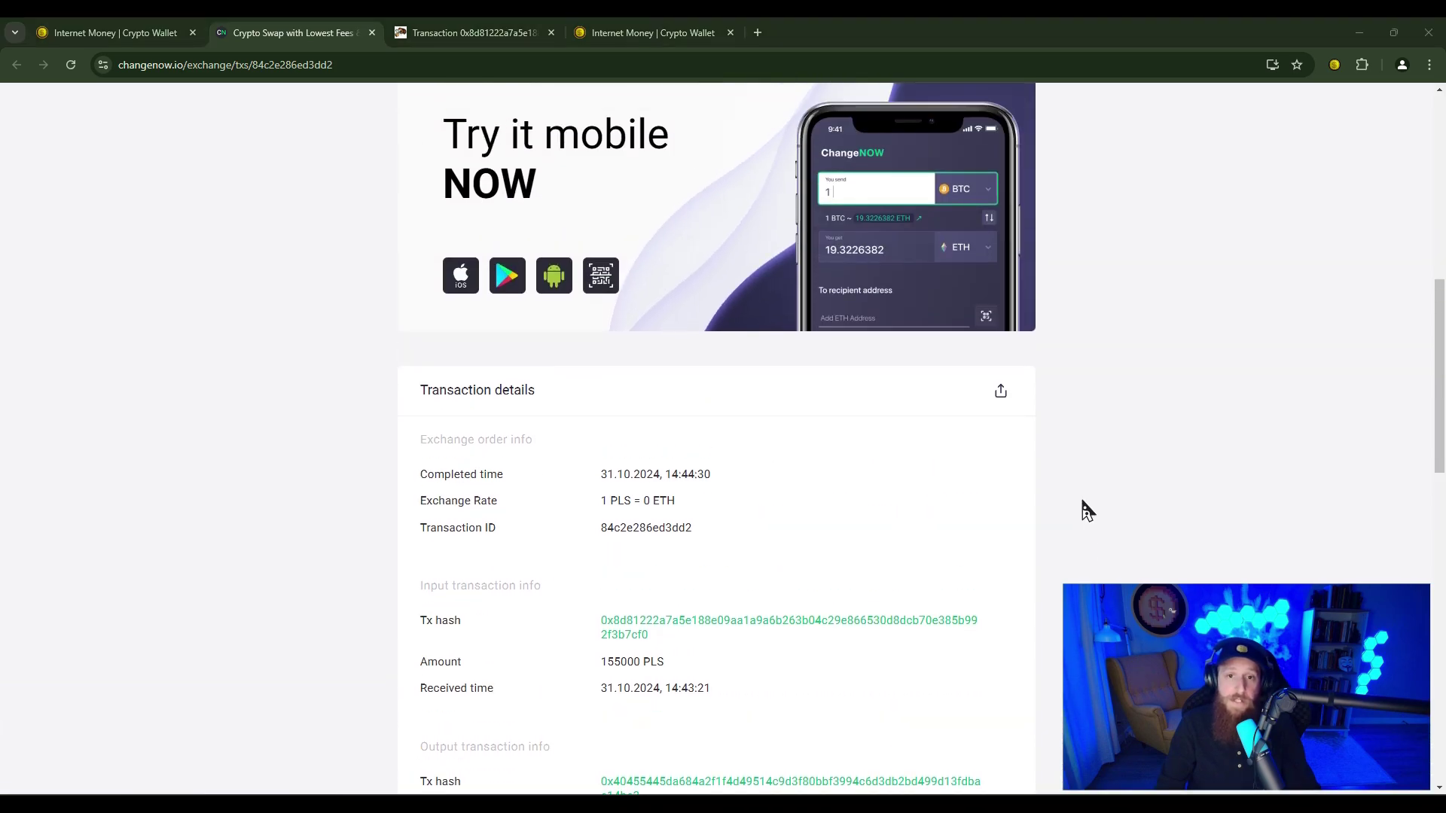
scroll(1086, 510, up, 4)
scroll(1086, 509, up, 5)
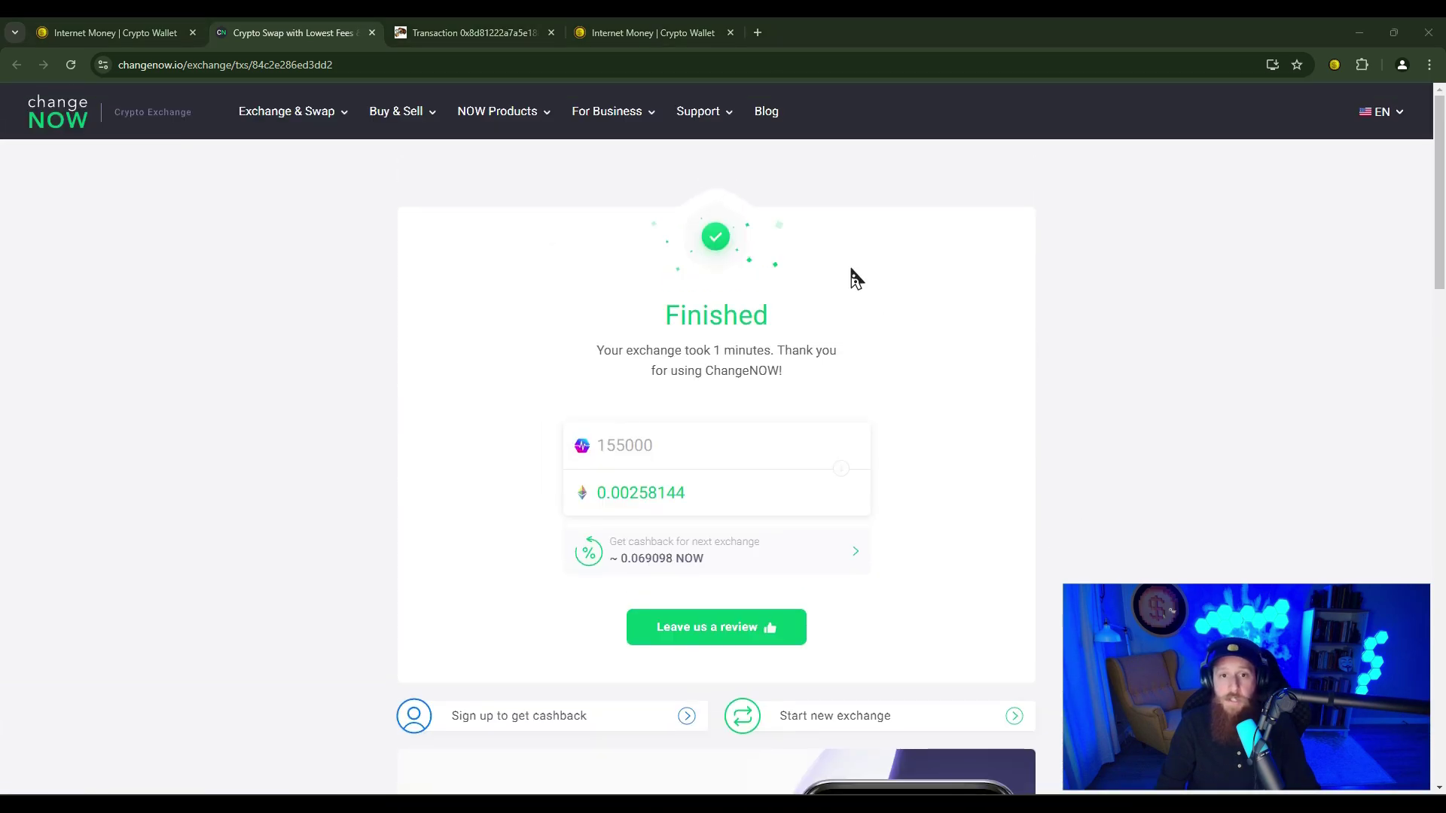
mouse_move(715, 127)
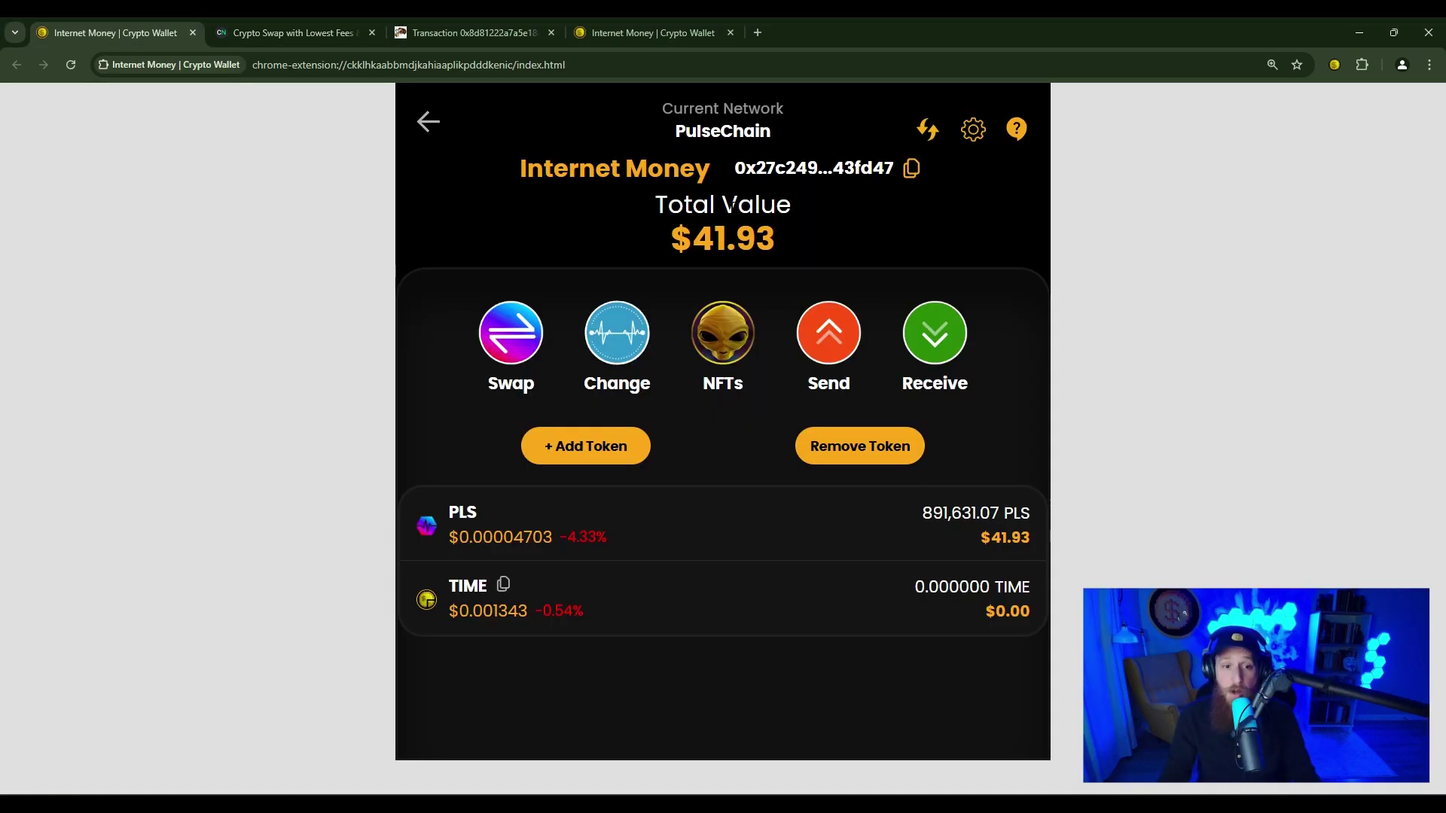
Step: Set up a swap from PLS into TIME for $20 in USD and submit it
click(510, 332)
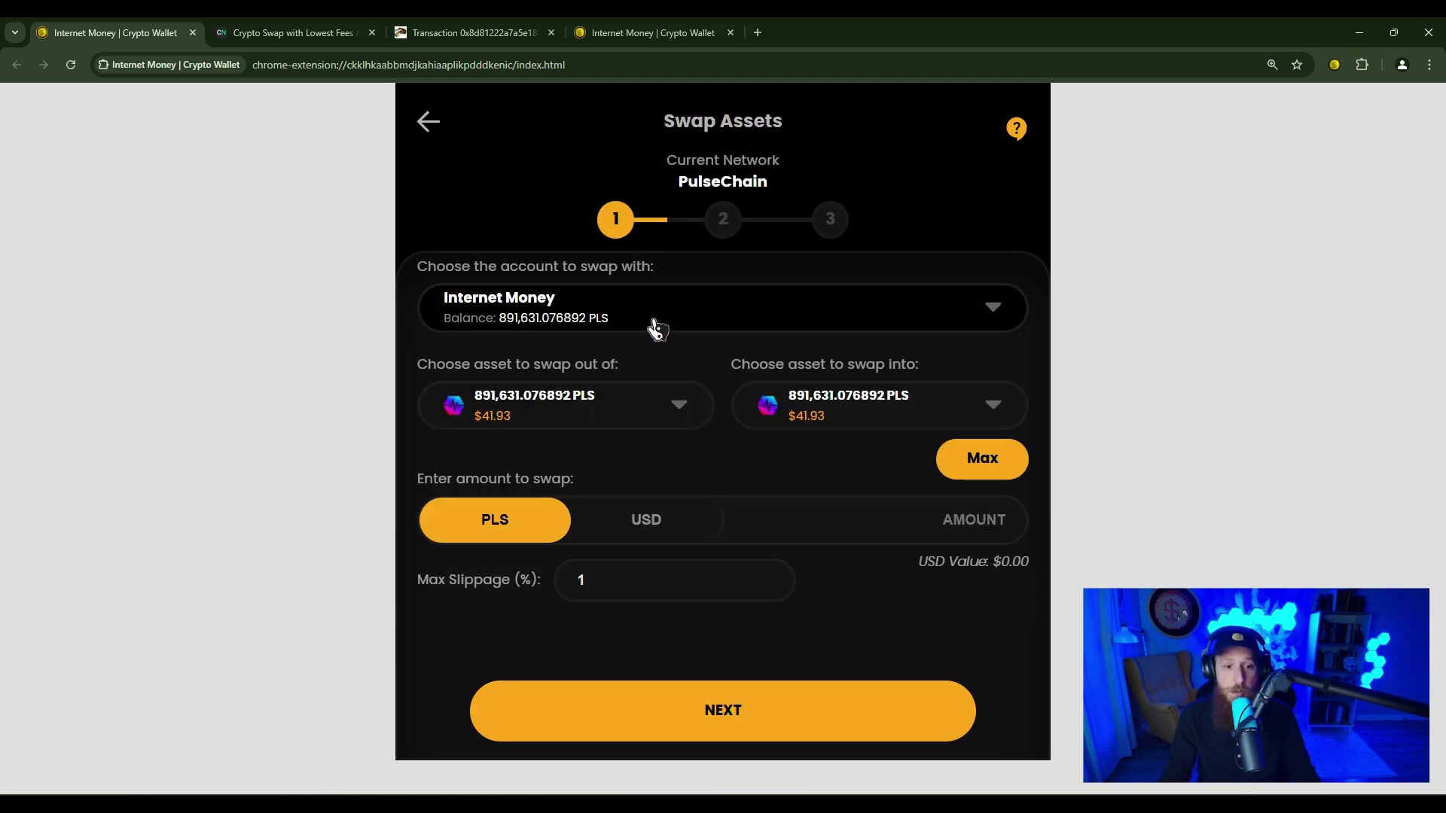
click(848, 426)
click(561, 611)
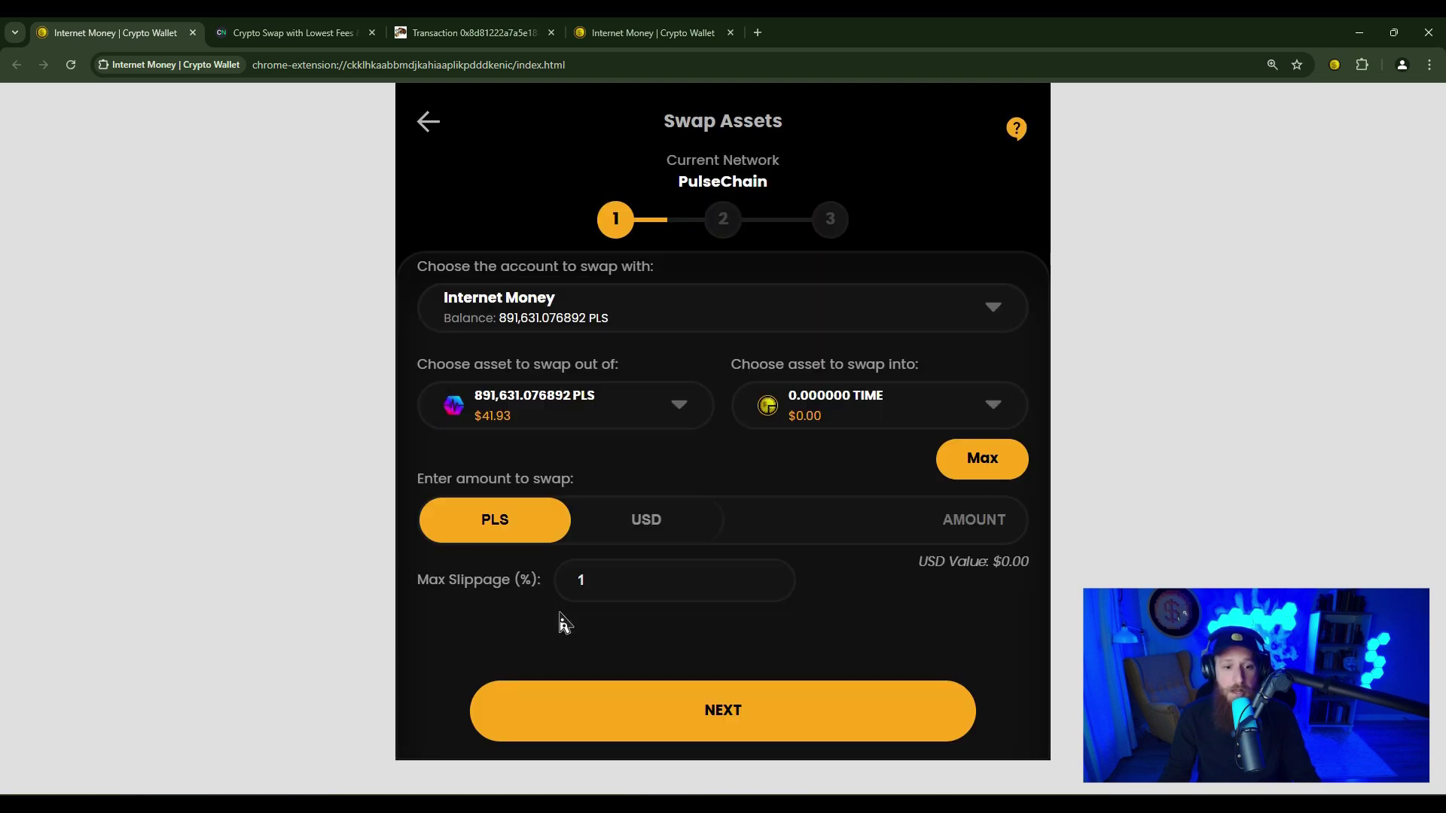
click(638, 539)
text(20)
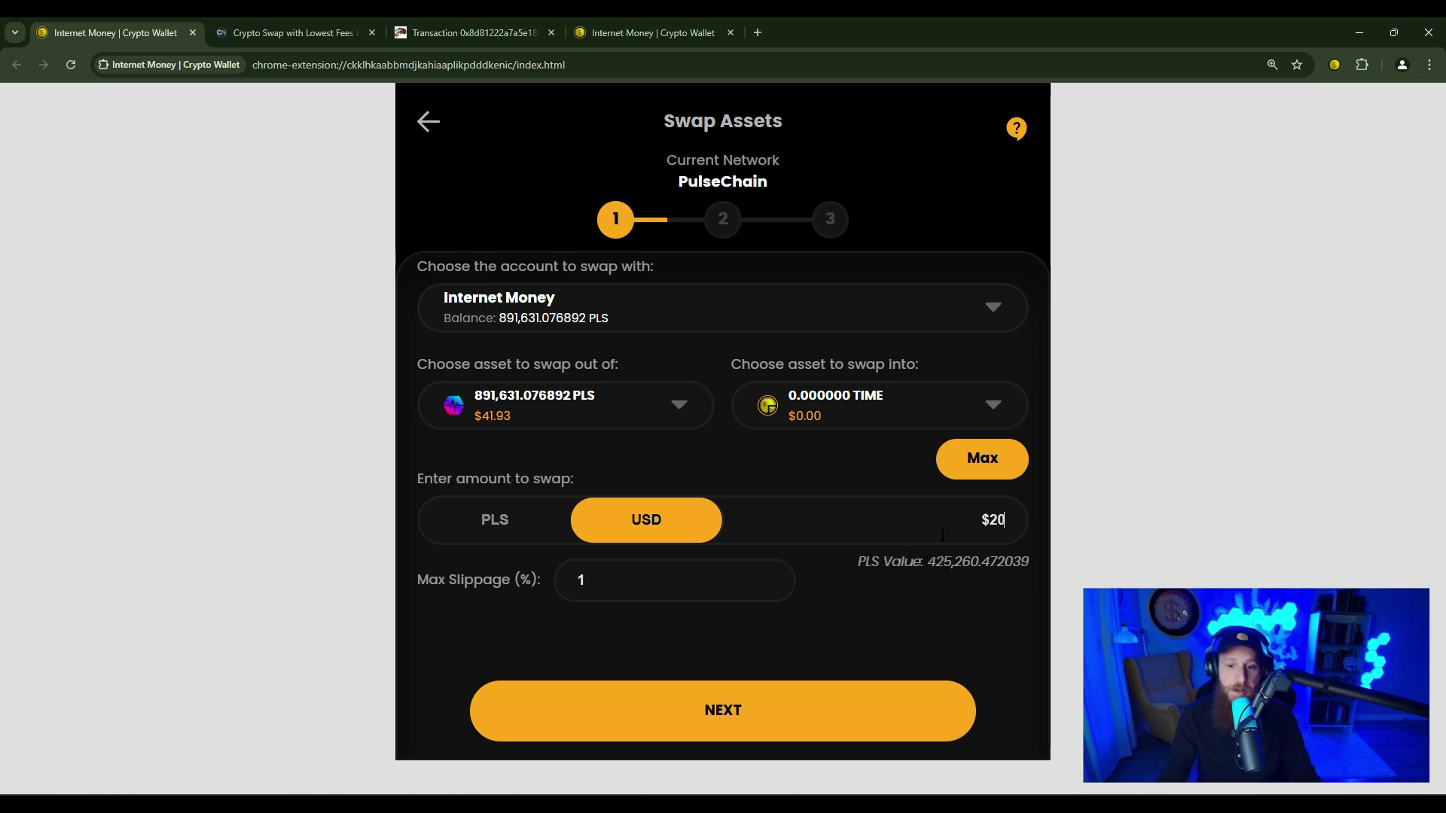
click(812, 705)
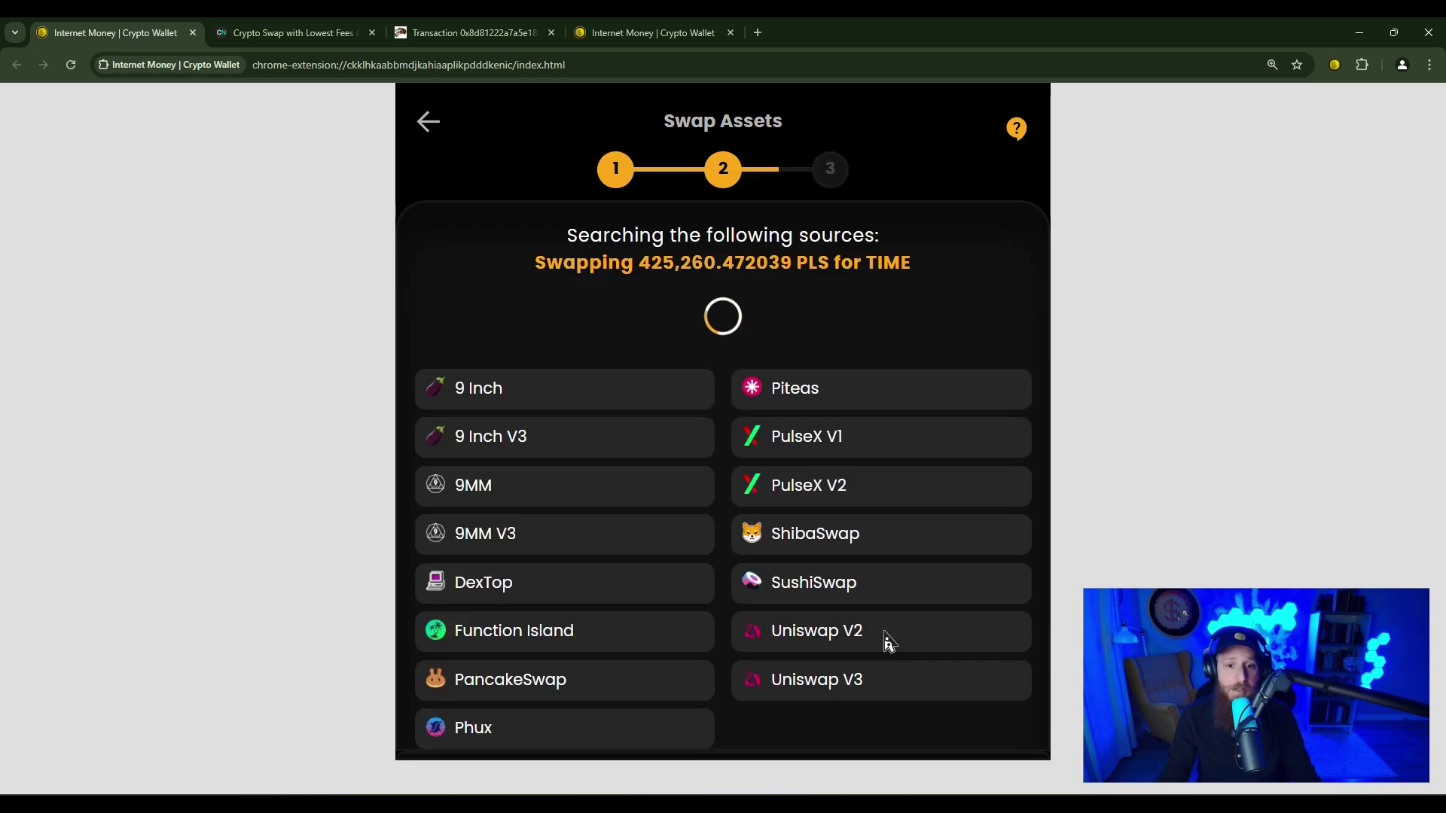